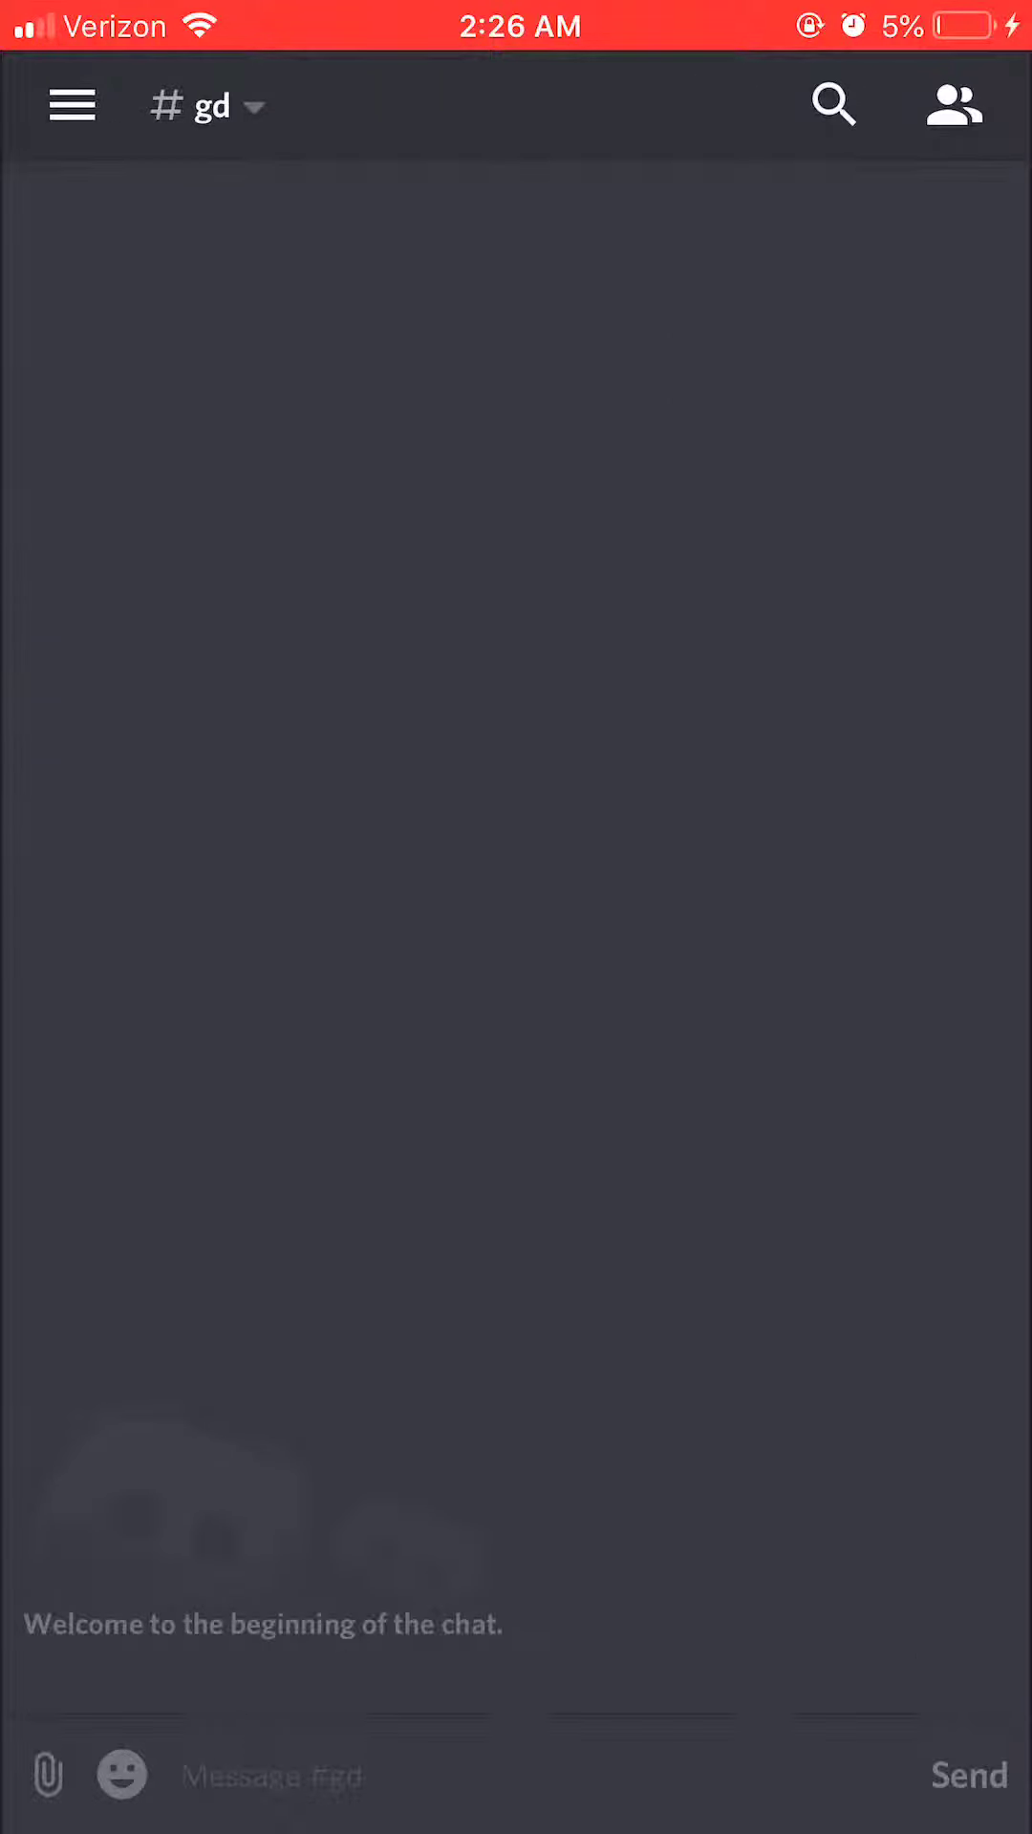
# - Open Happy Times Server Settings from the ••• menu, check the Overview page, then close settings
pyautogui.click(72, 104)
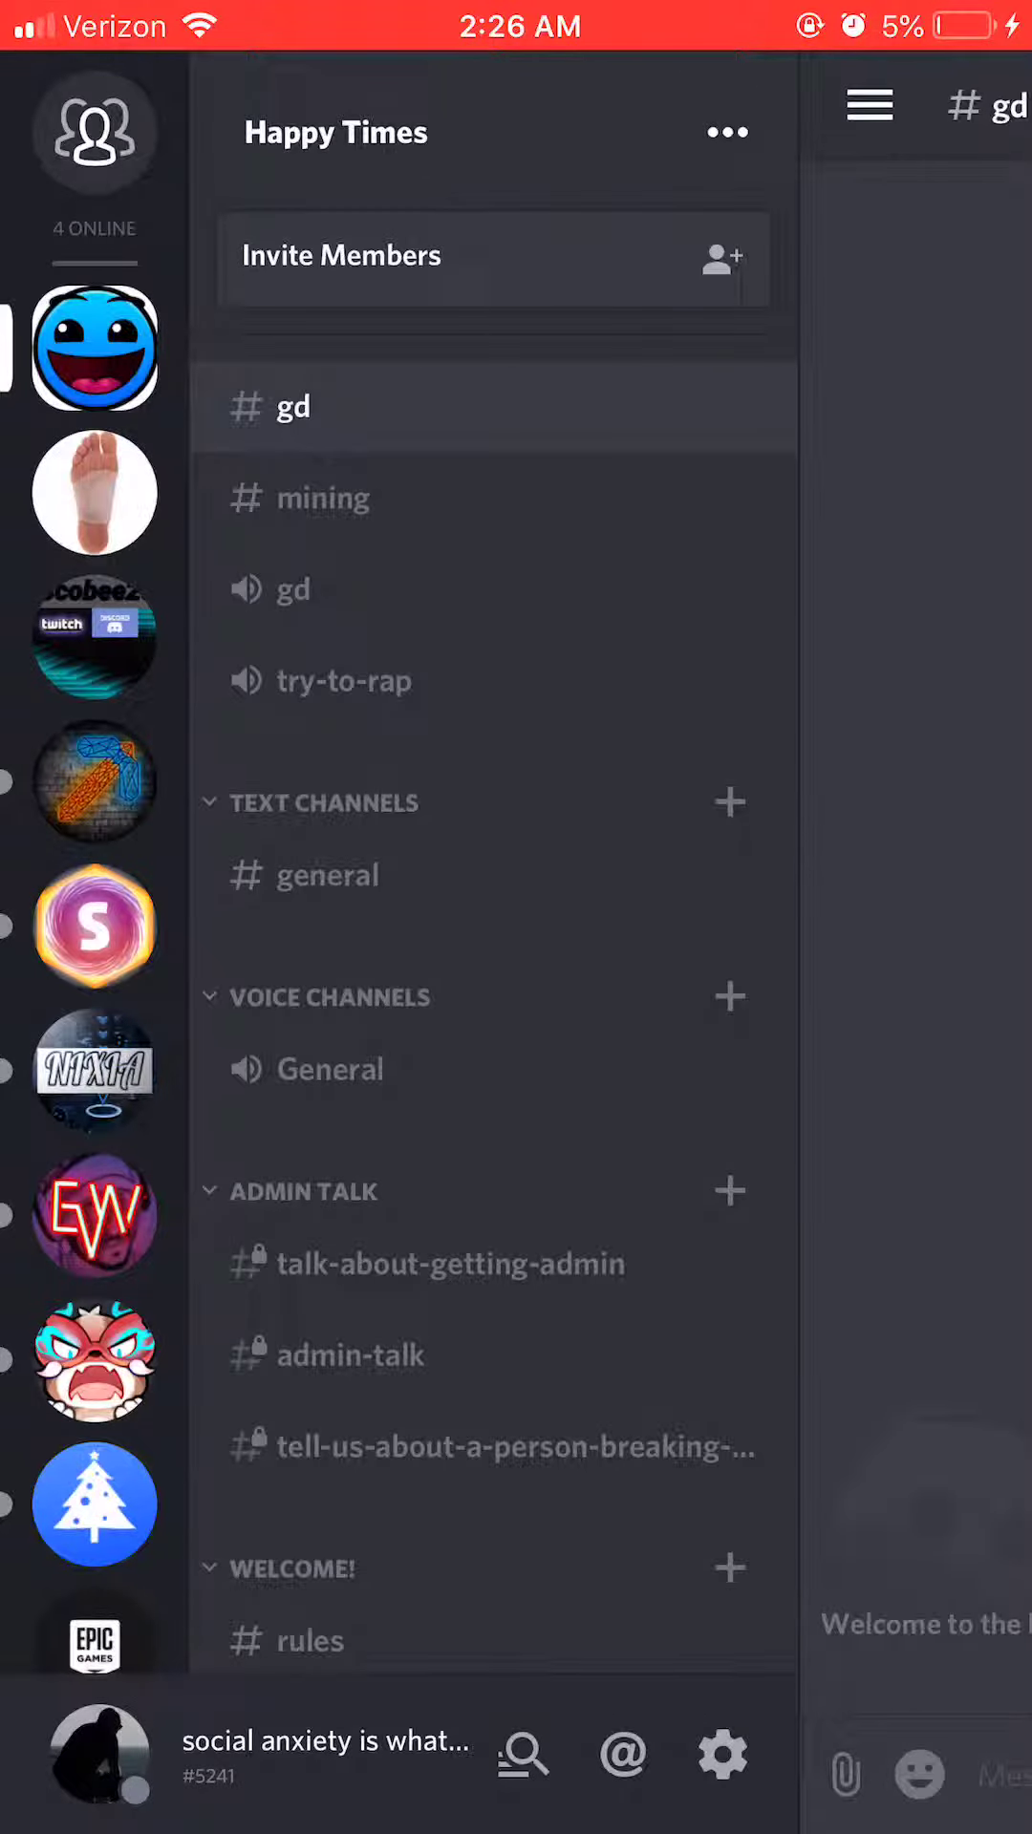
pyautogui.click(335, 131)
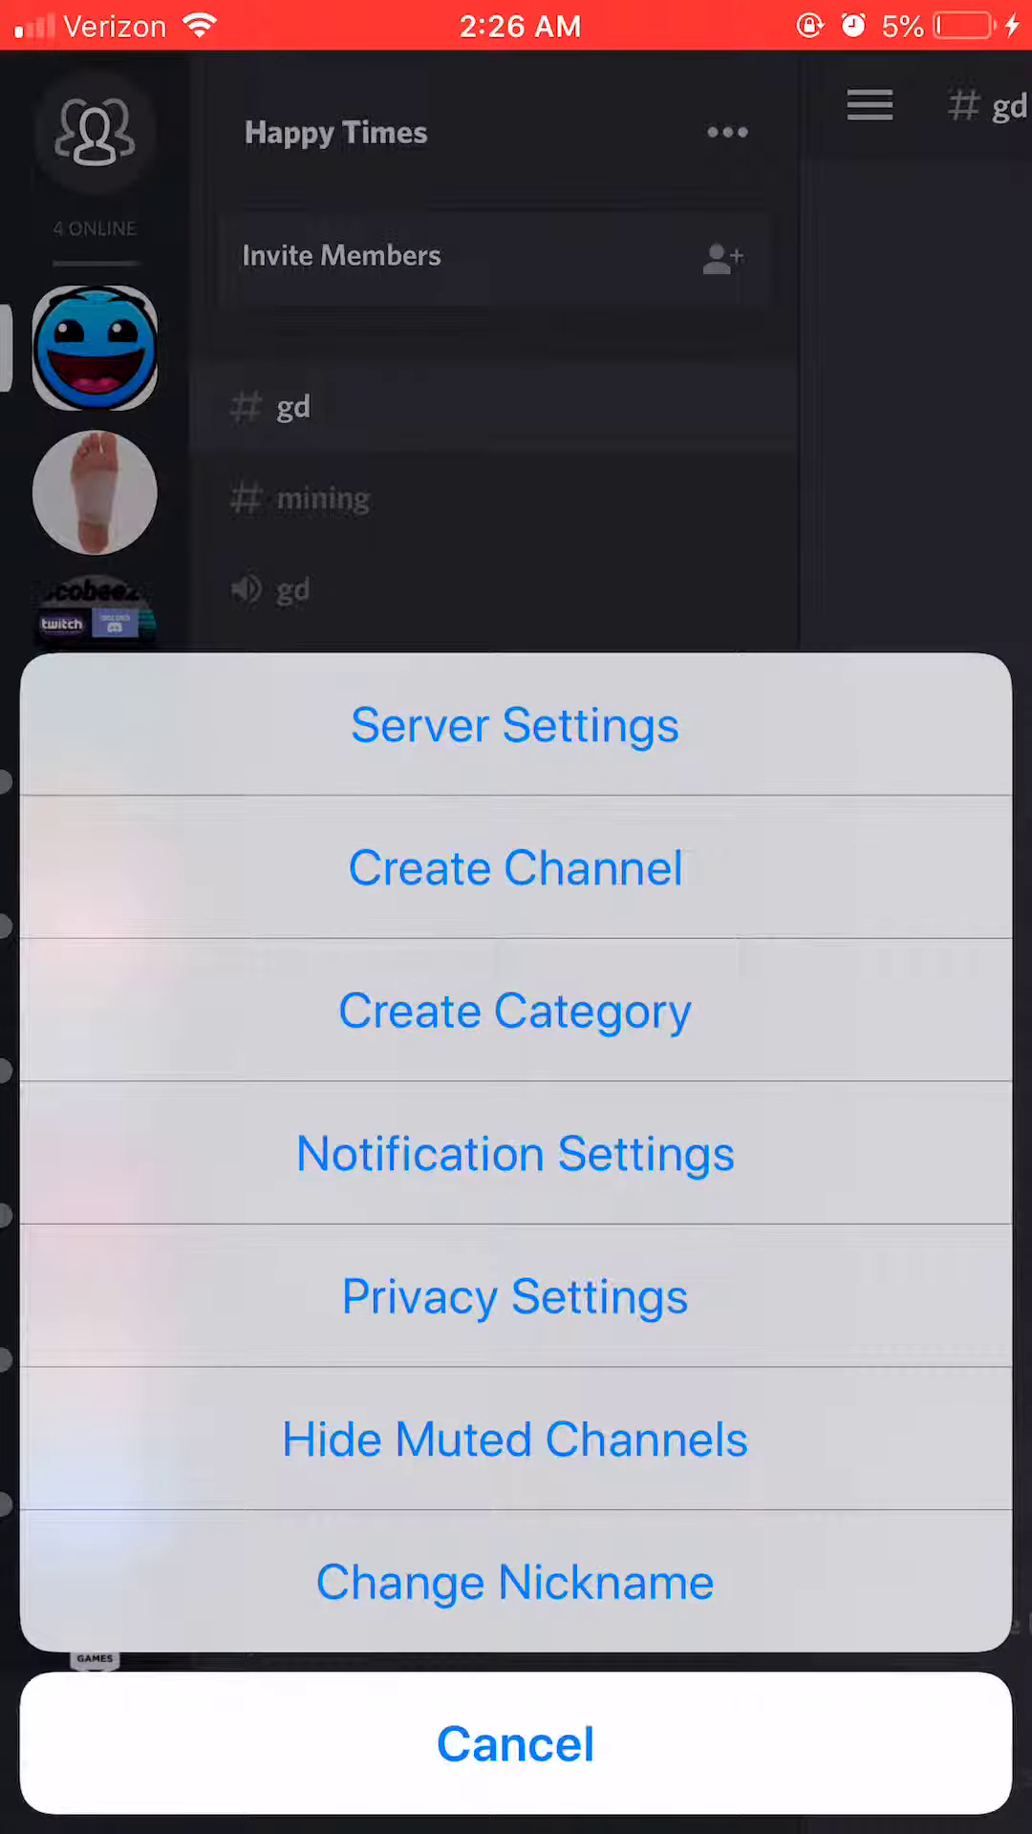
pyautogui.click(516, 1629)
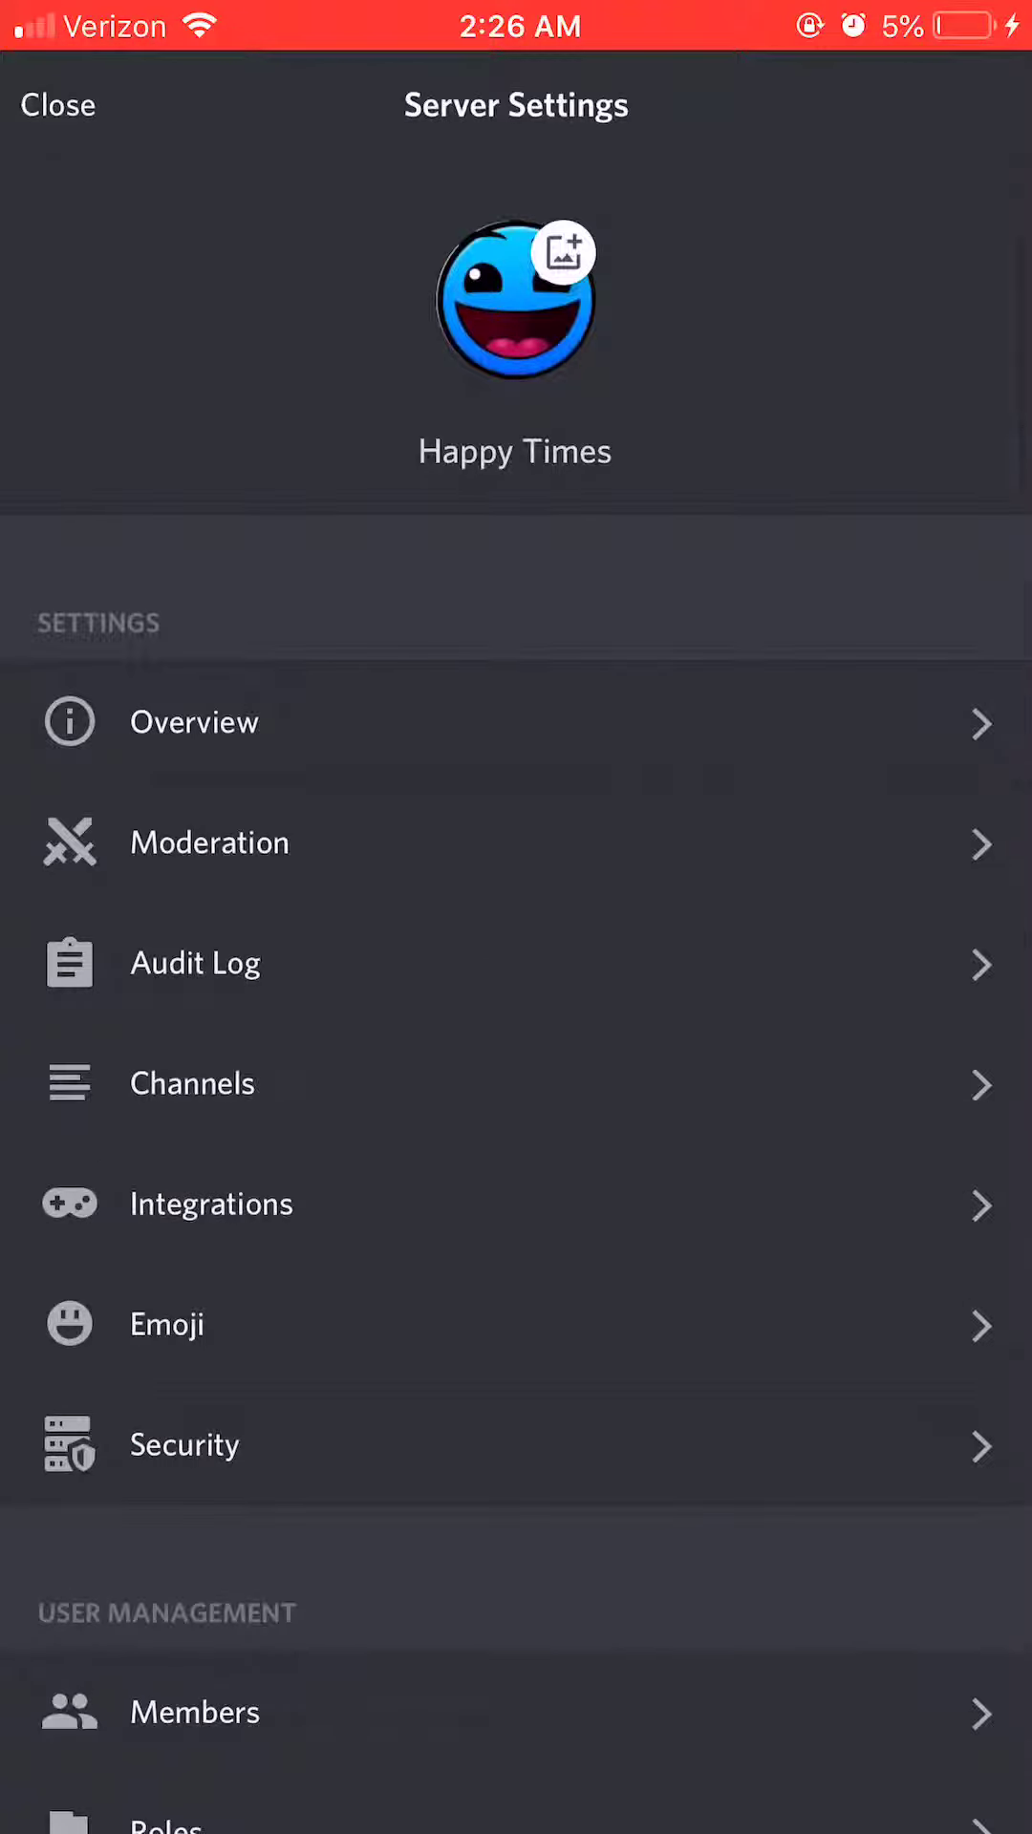
pyautogui.scroll(-5, 517, 1003)
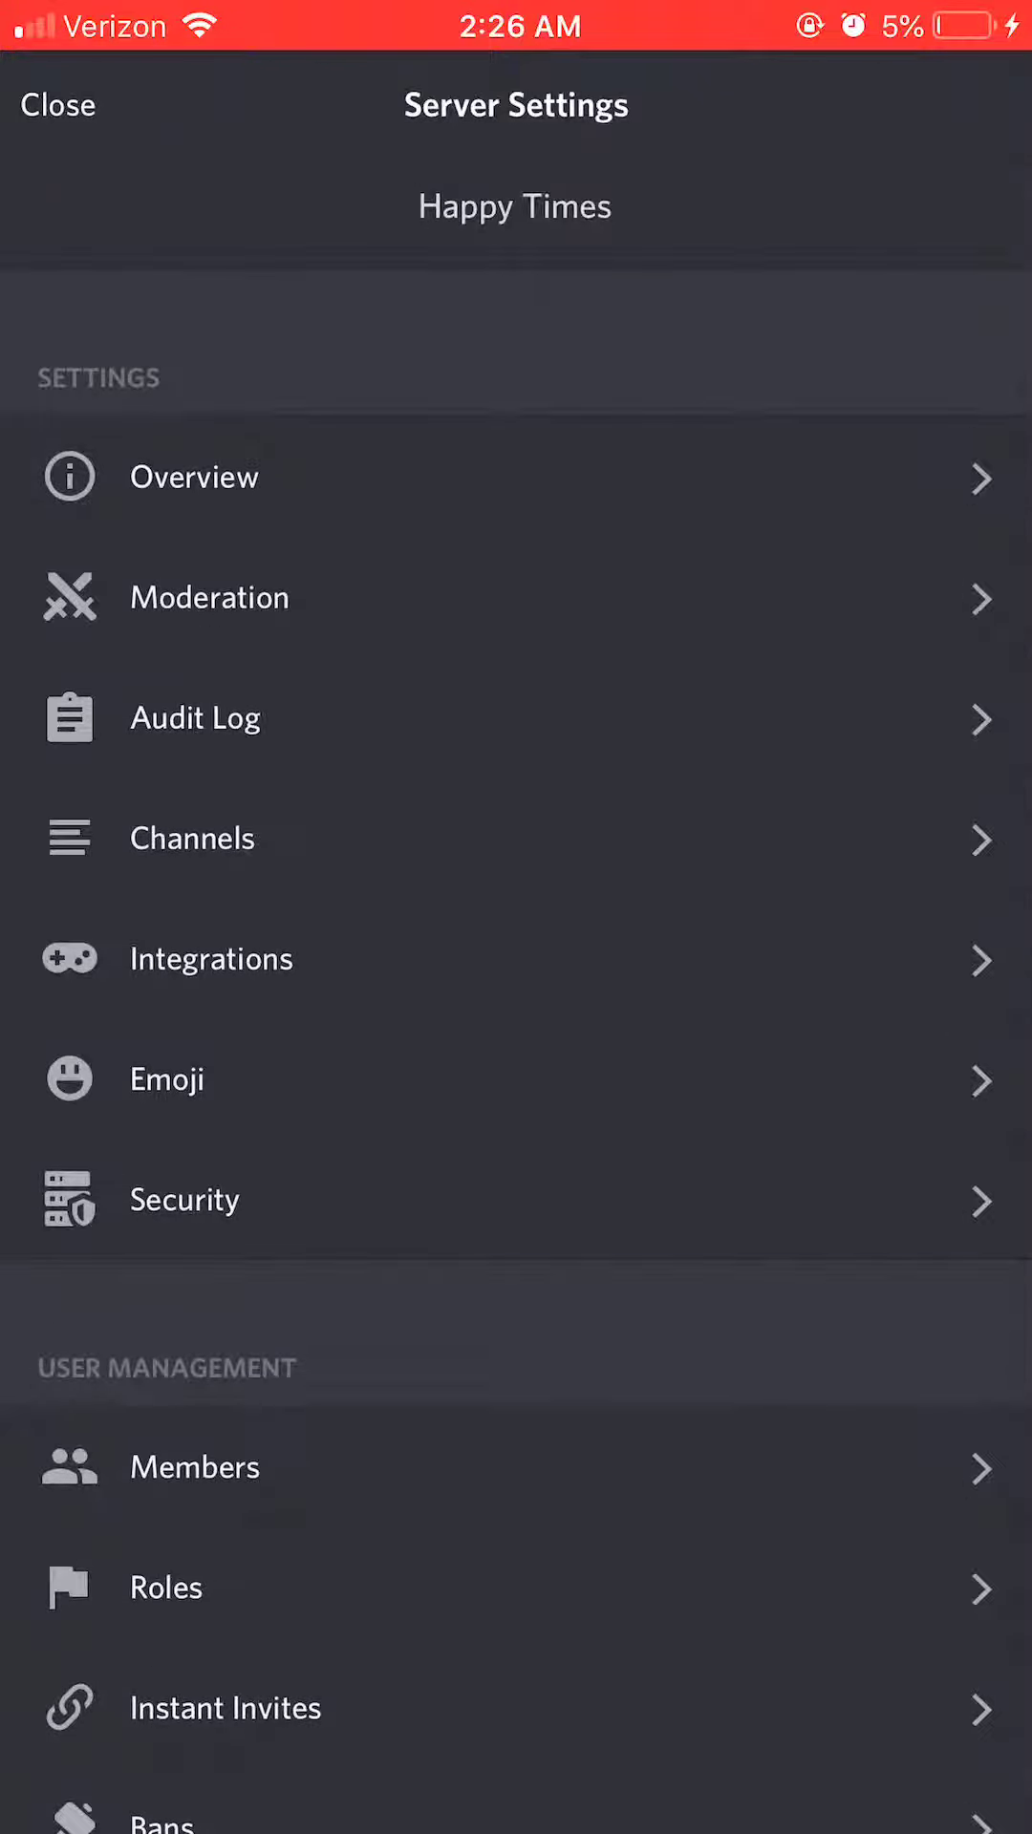
pyautogui.click(194, 477)
pyautogui.scroll(-3, 517, 1003)
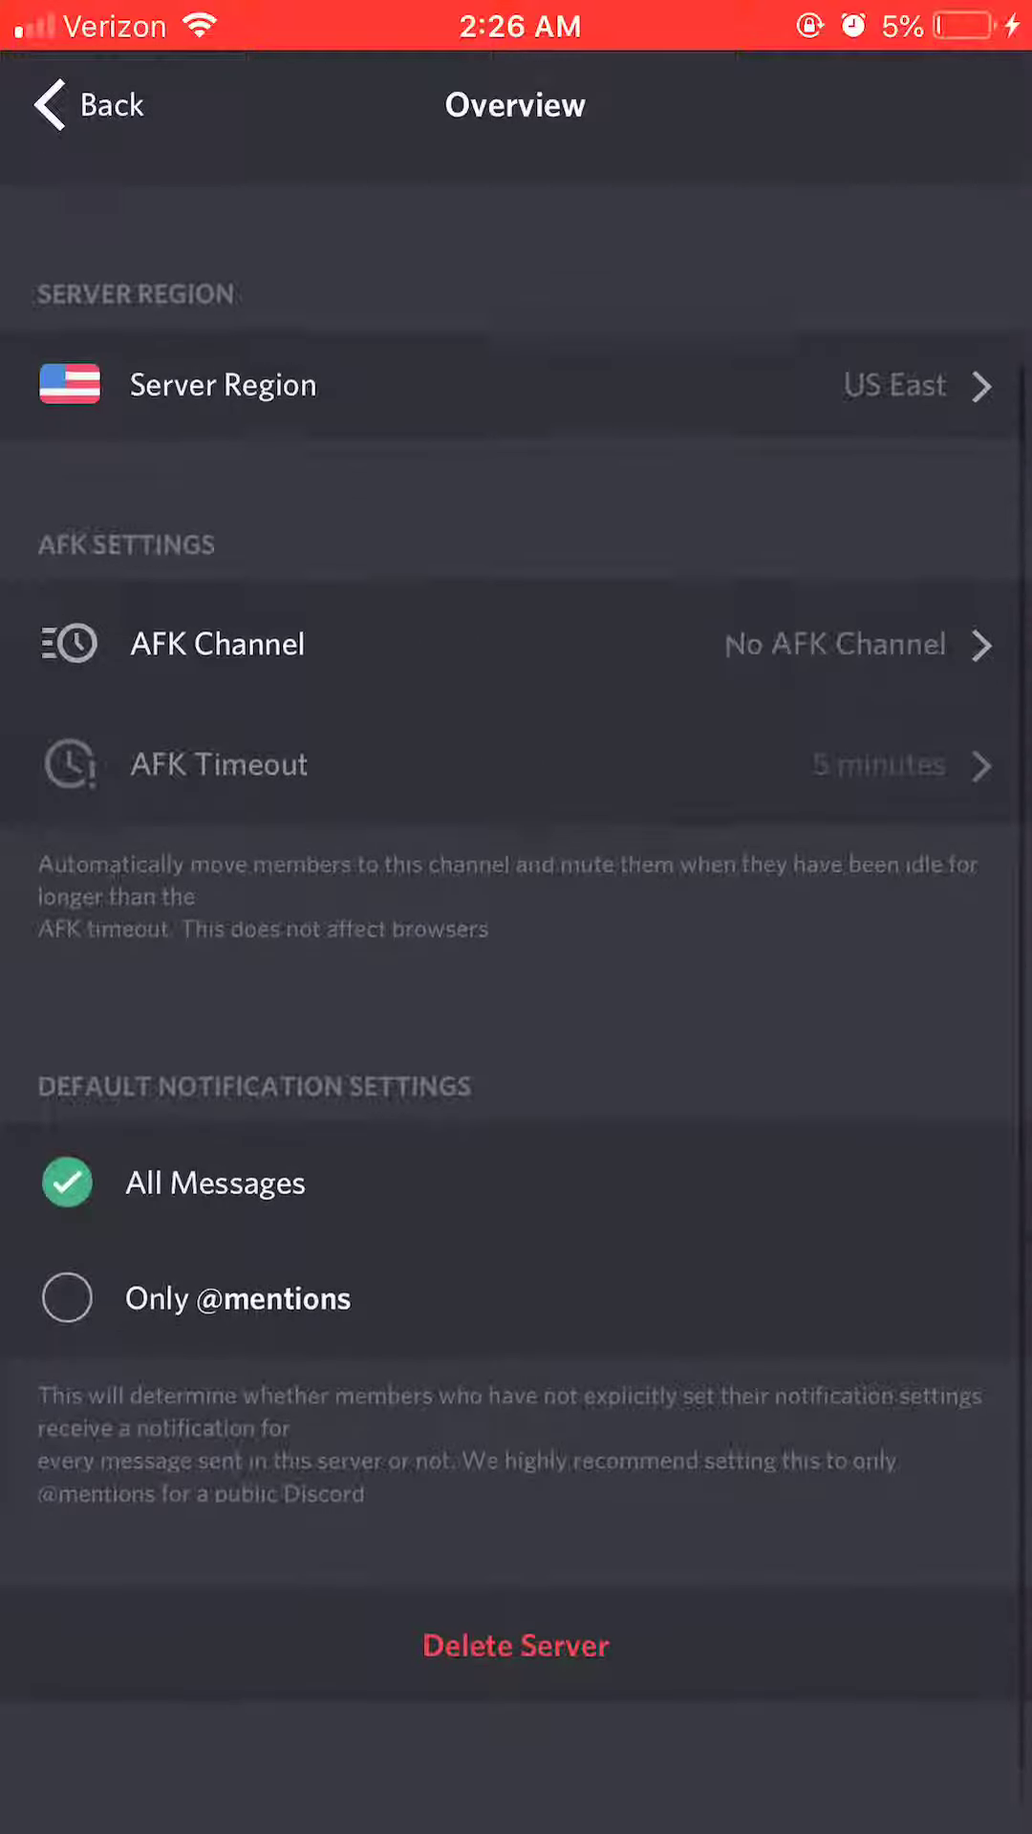
pyautogui.scroll(3, 516, 1003)
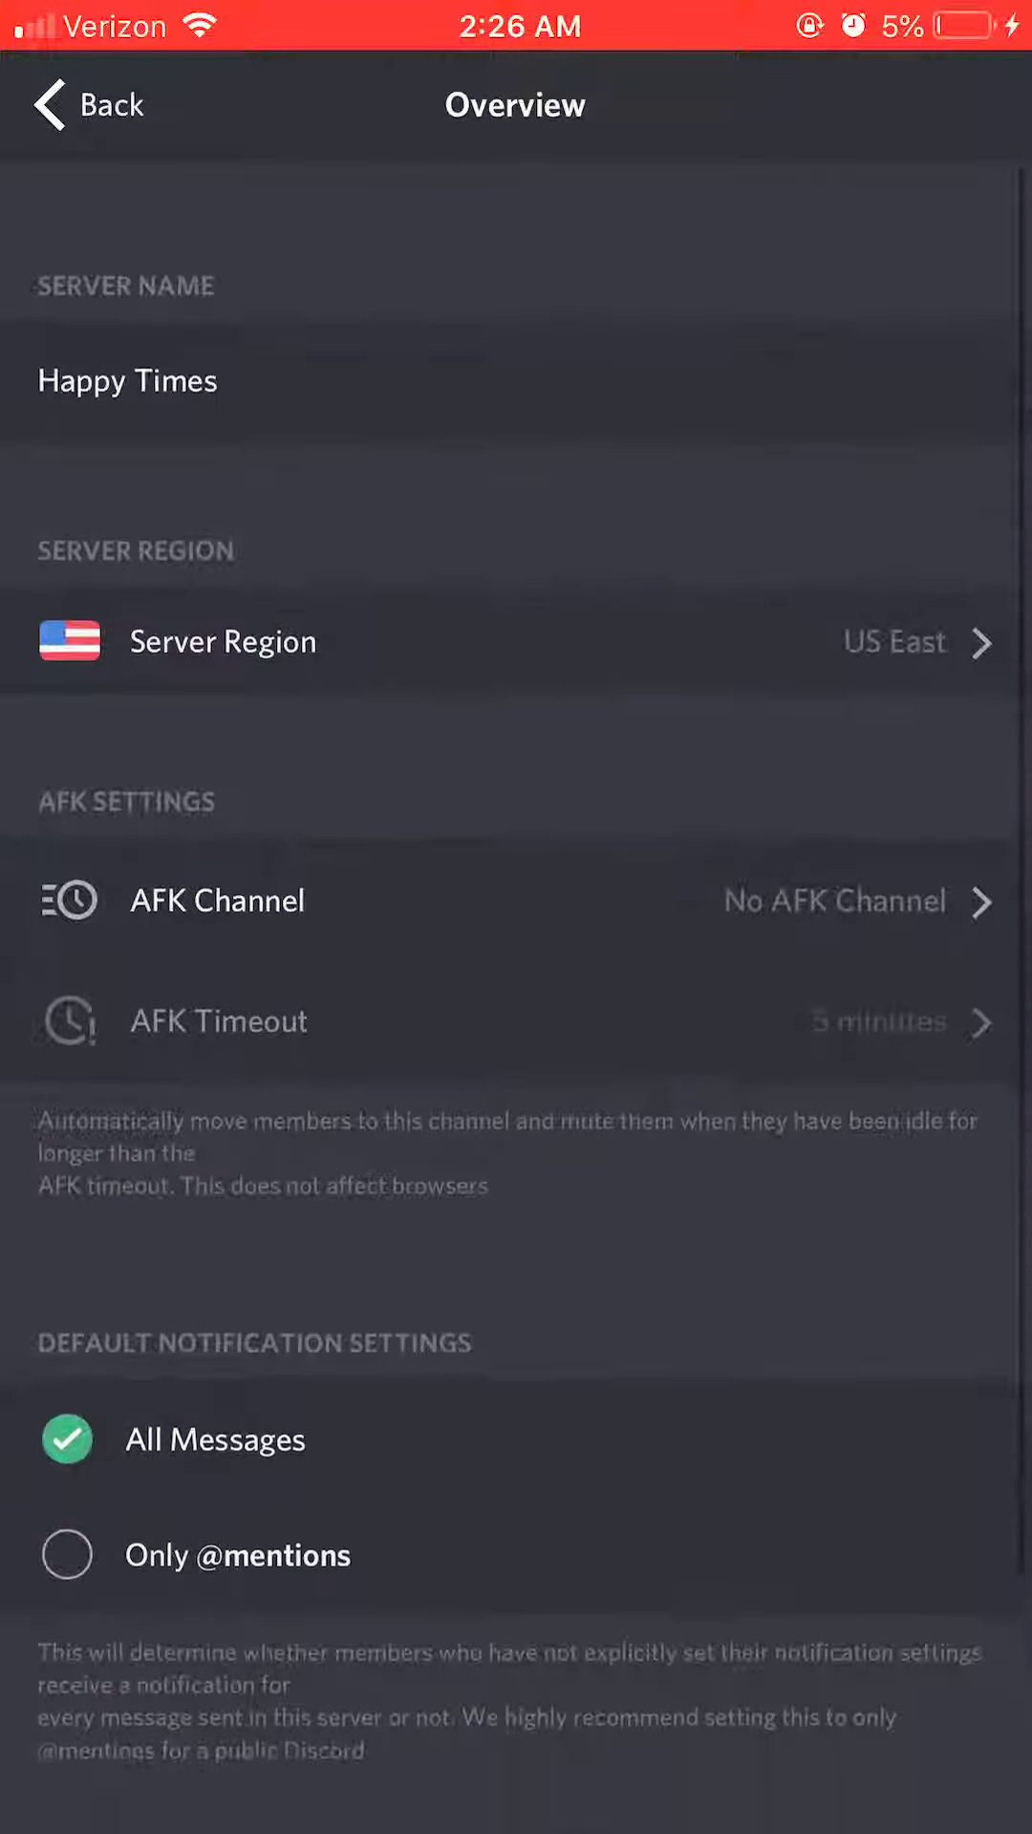
pyautogui.click(89, 105)
pyautogui.scroll(-2, 516, 1003)
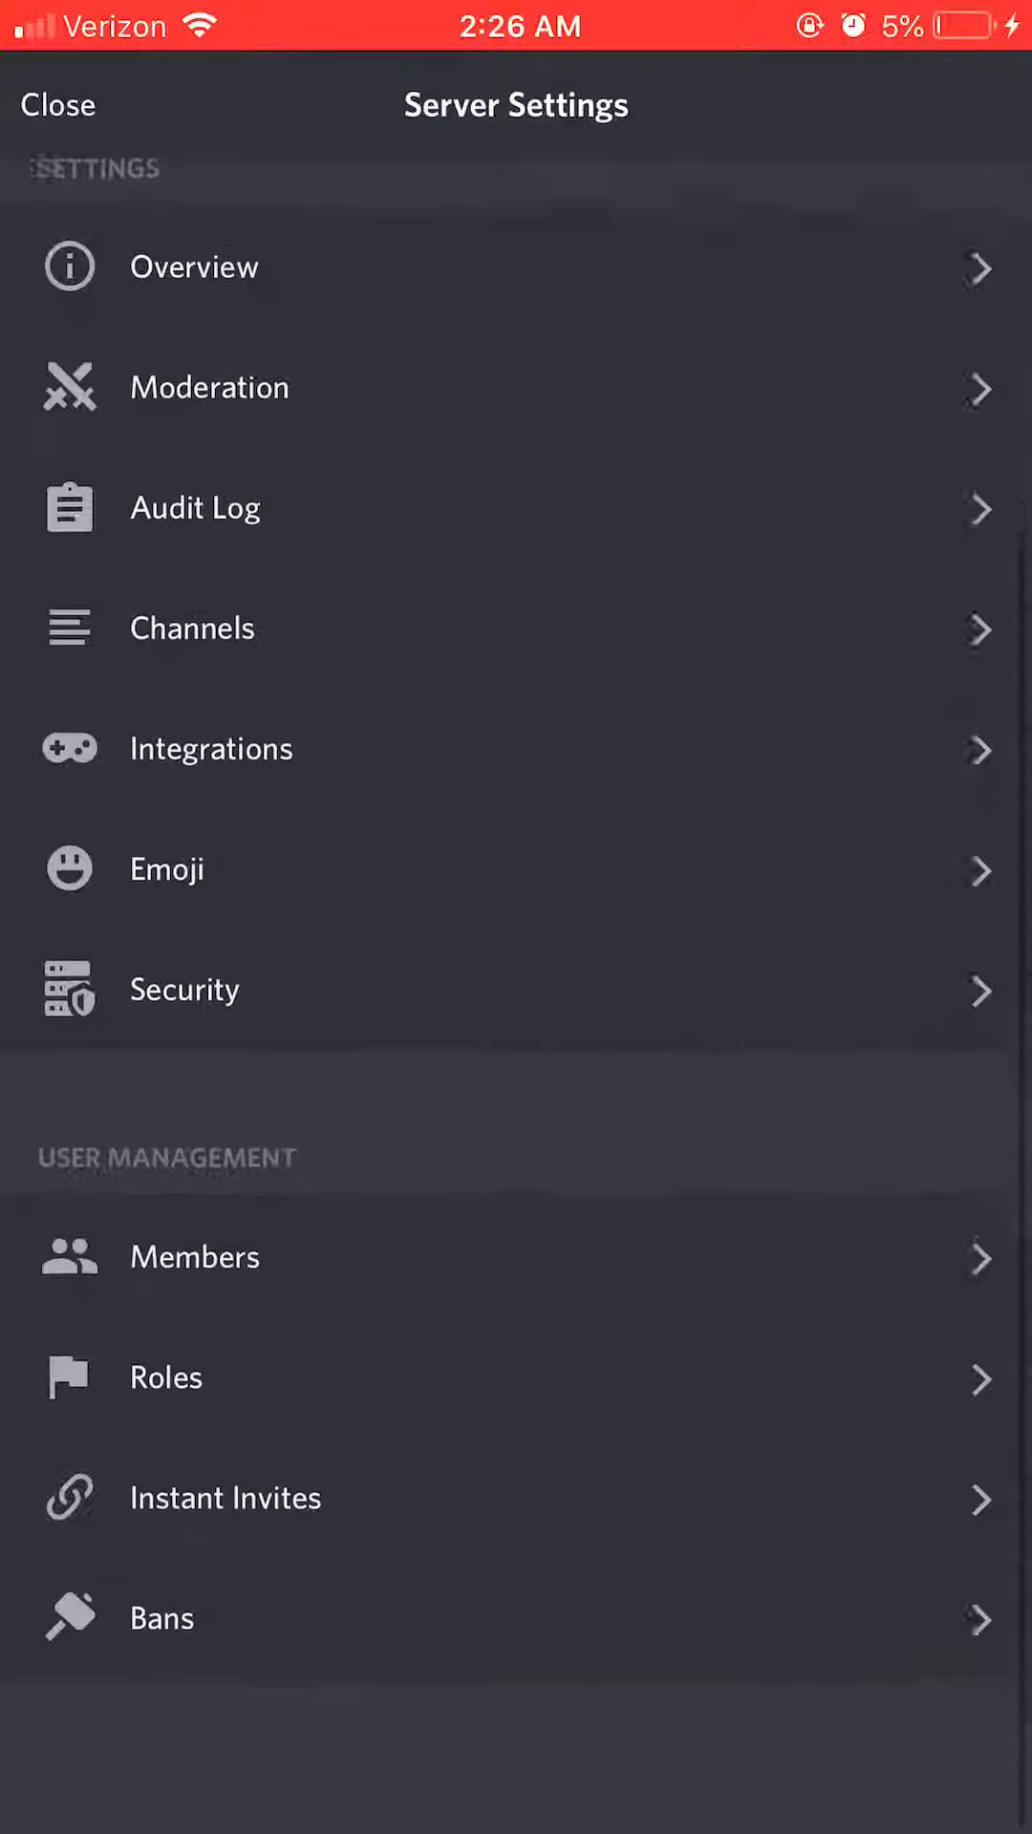
pyautogui.click(59, 105)
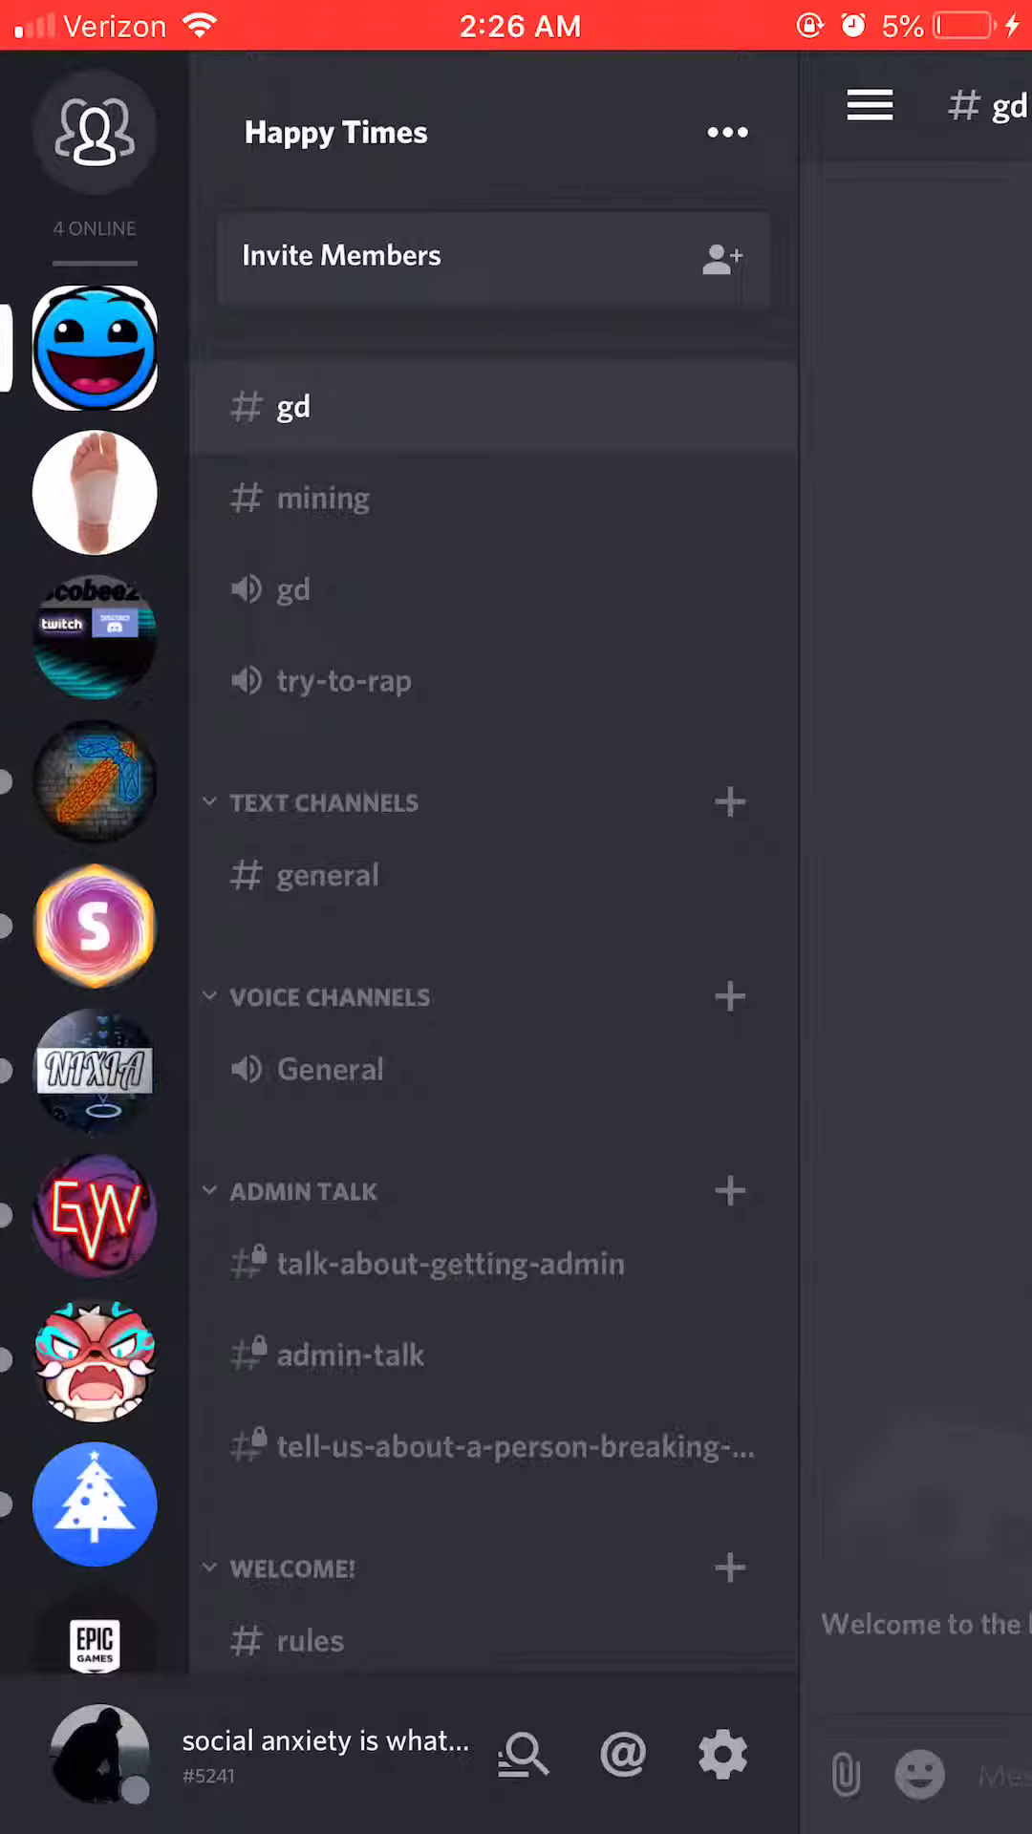
# - View and close User Settings, then open and cancel the server options menu
pyautogui.click(723, 1755)
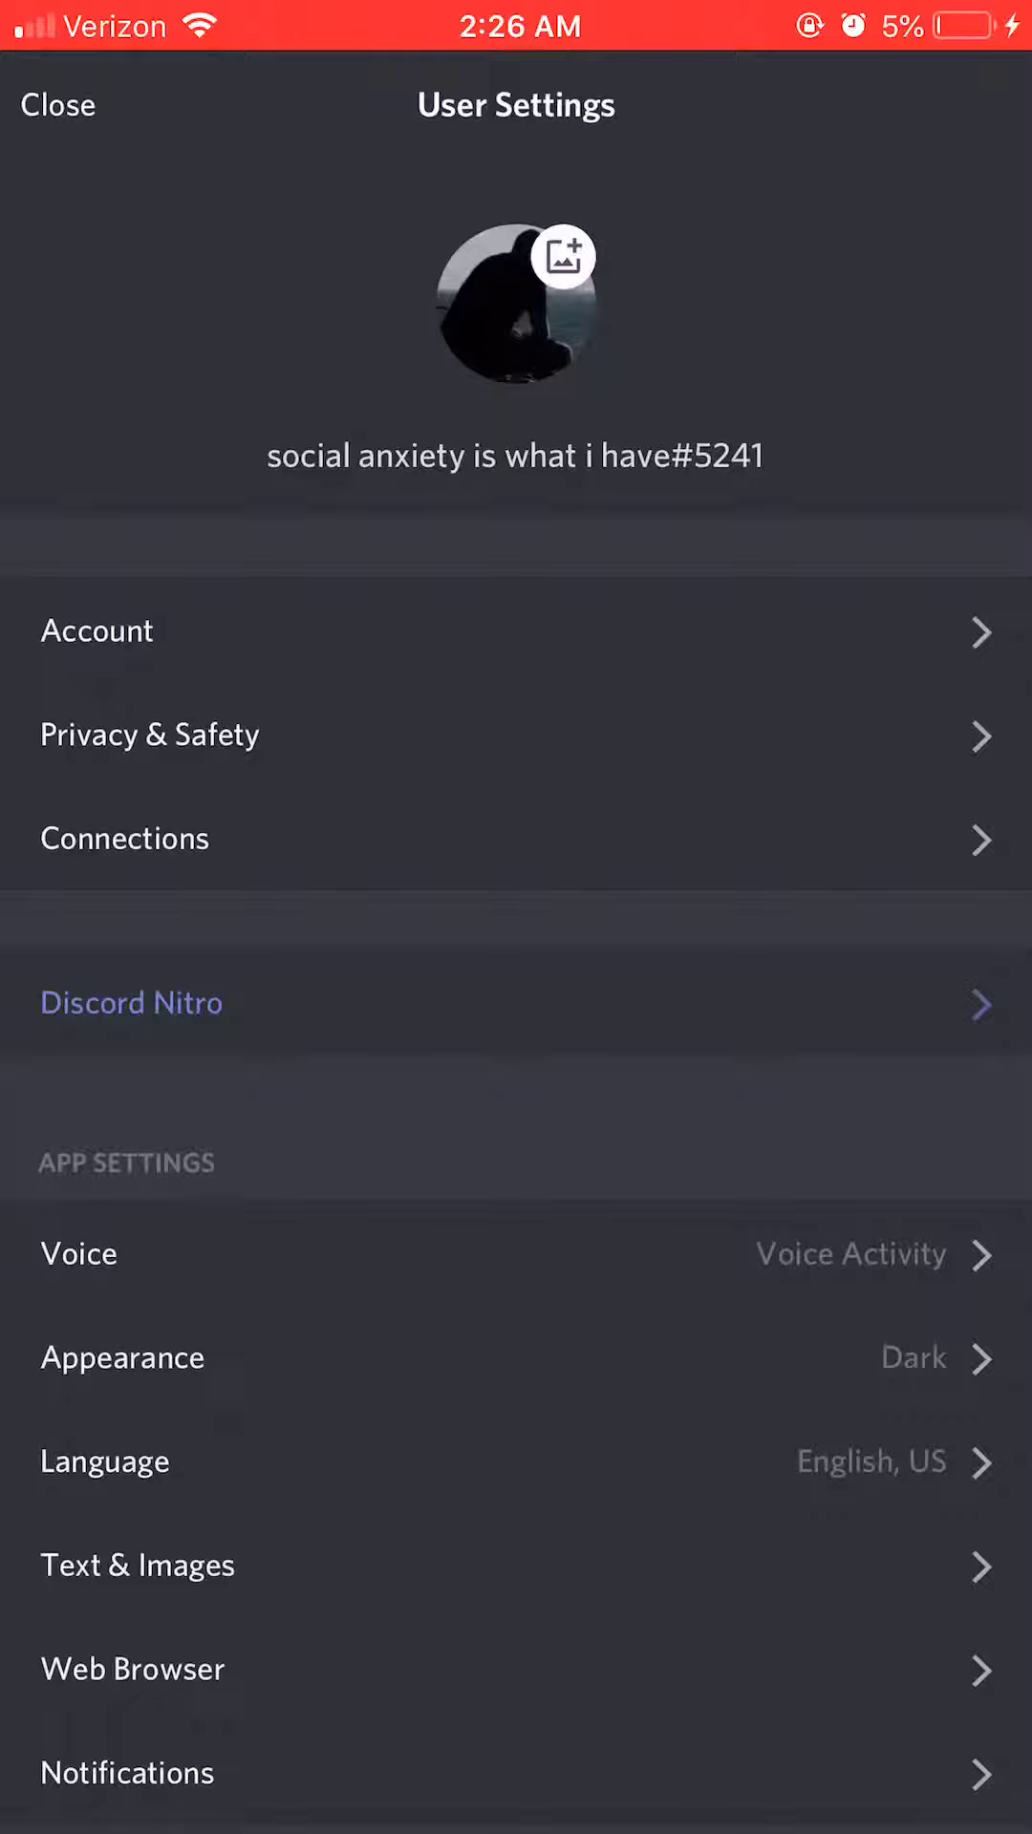
pyautogui.click(58, 104)
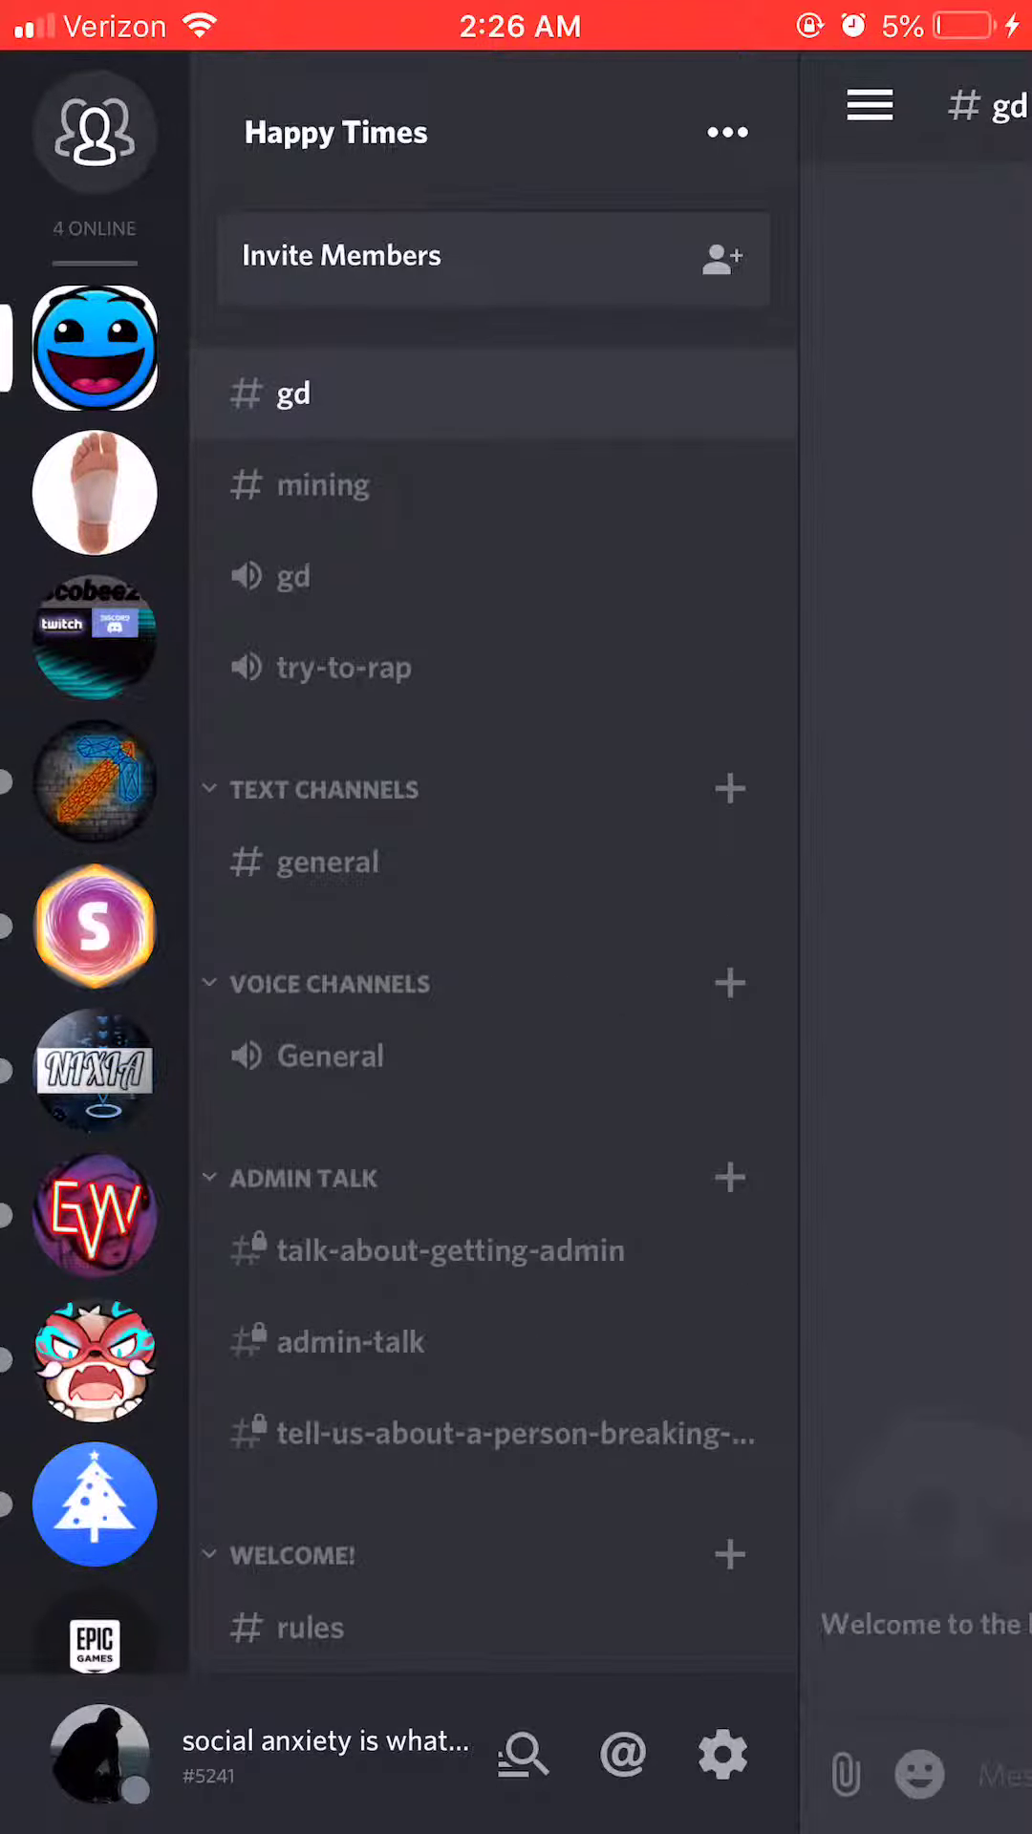
pyautogui.scroll(2, 494, 903)
pyautogui.click(727, 132)
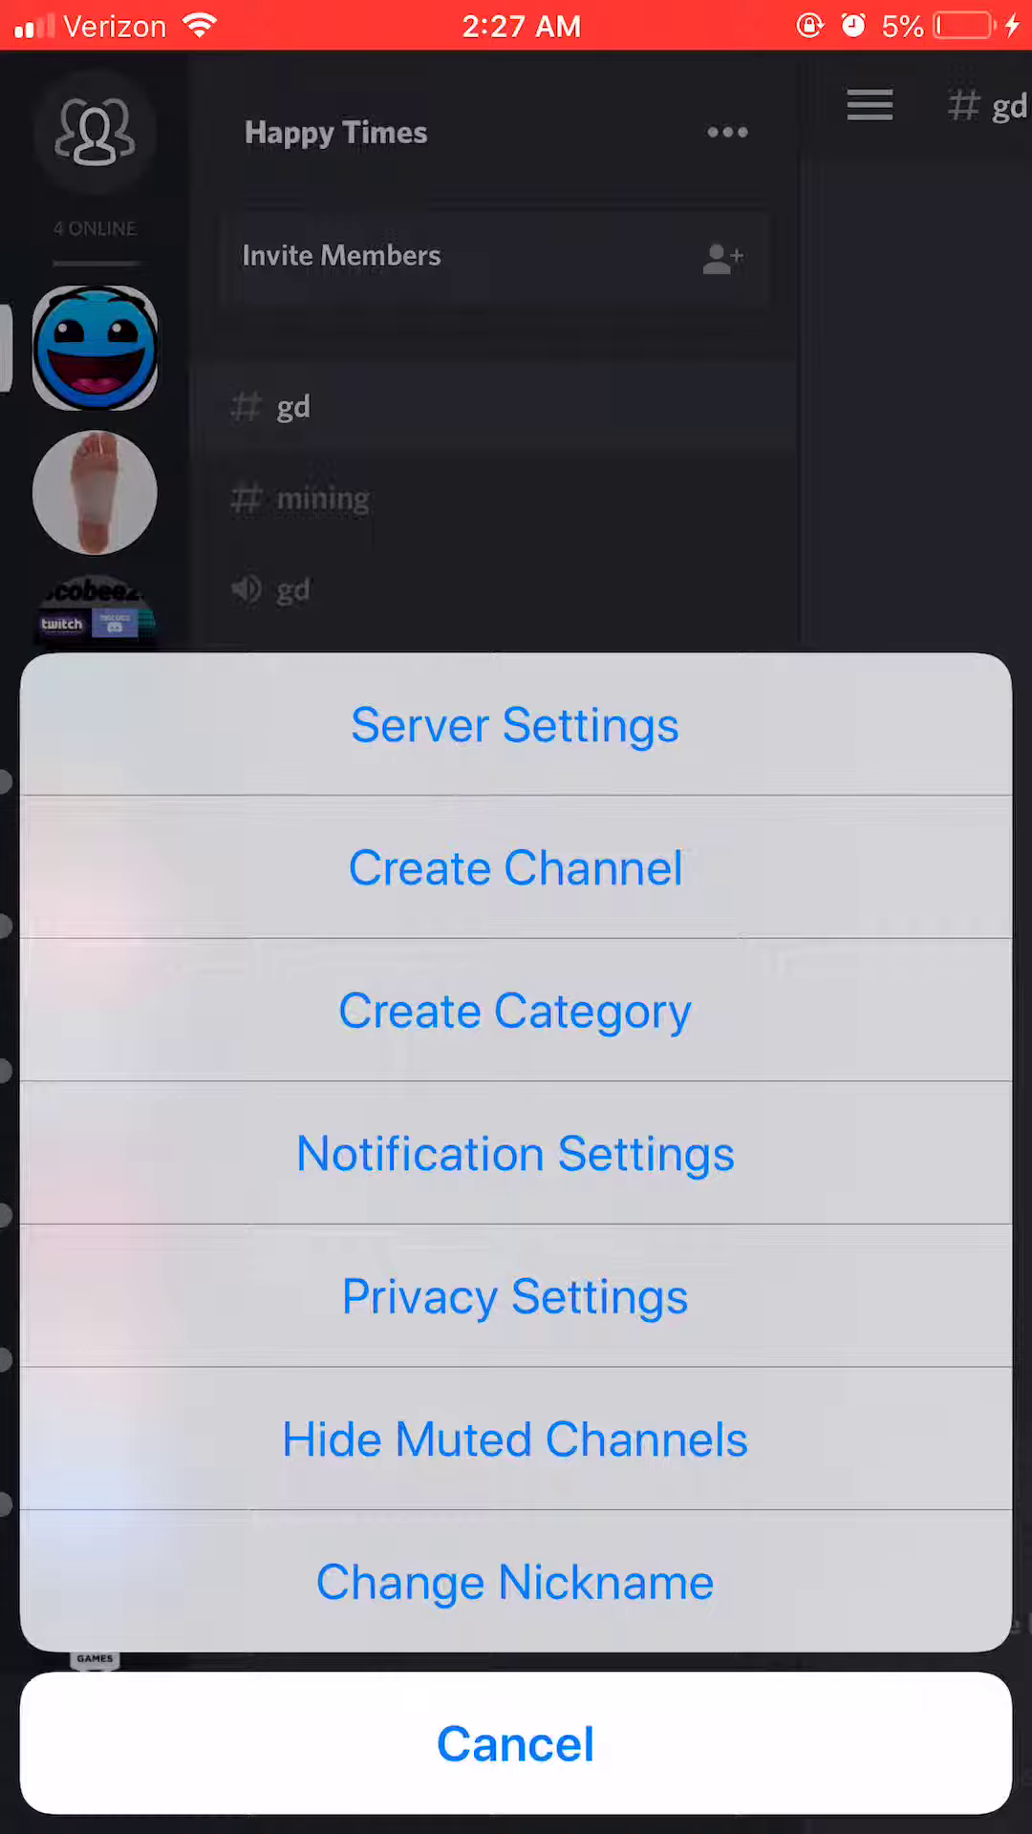
pyautogui.click(515, 1742)
# - Show the #gd server member list, then close it
pyautogui.click(292, 407)
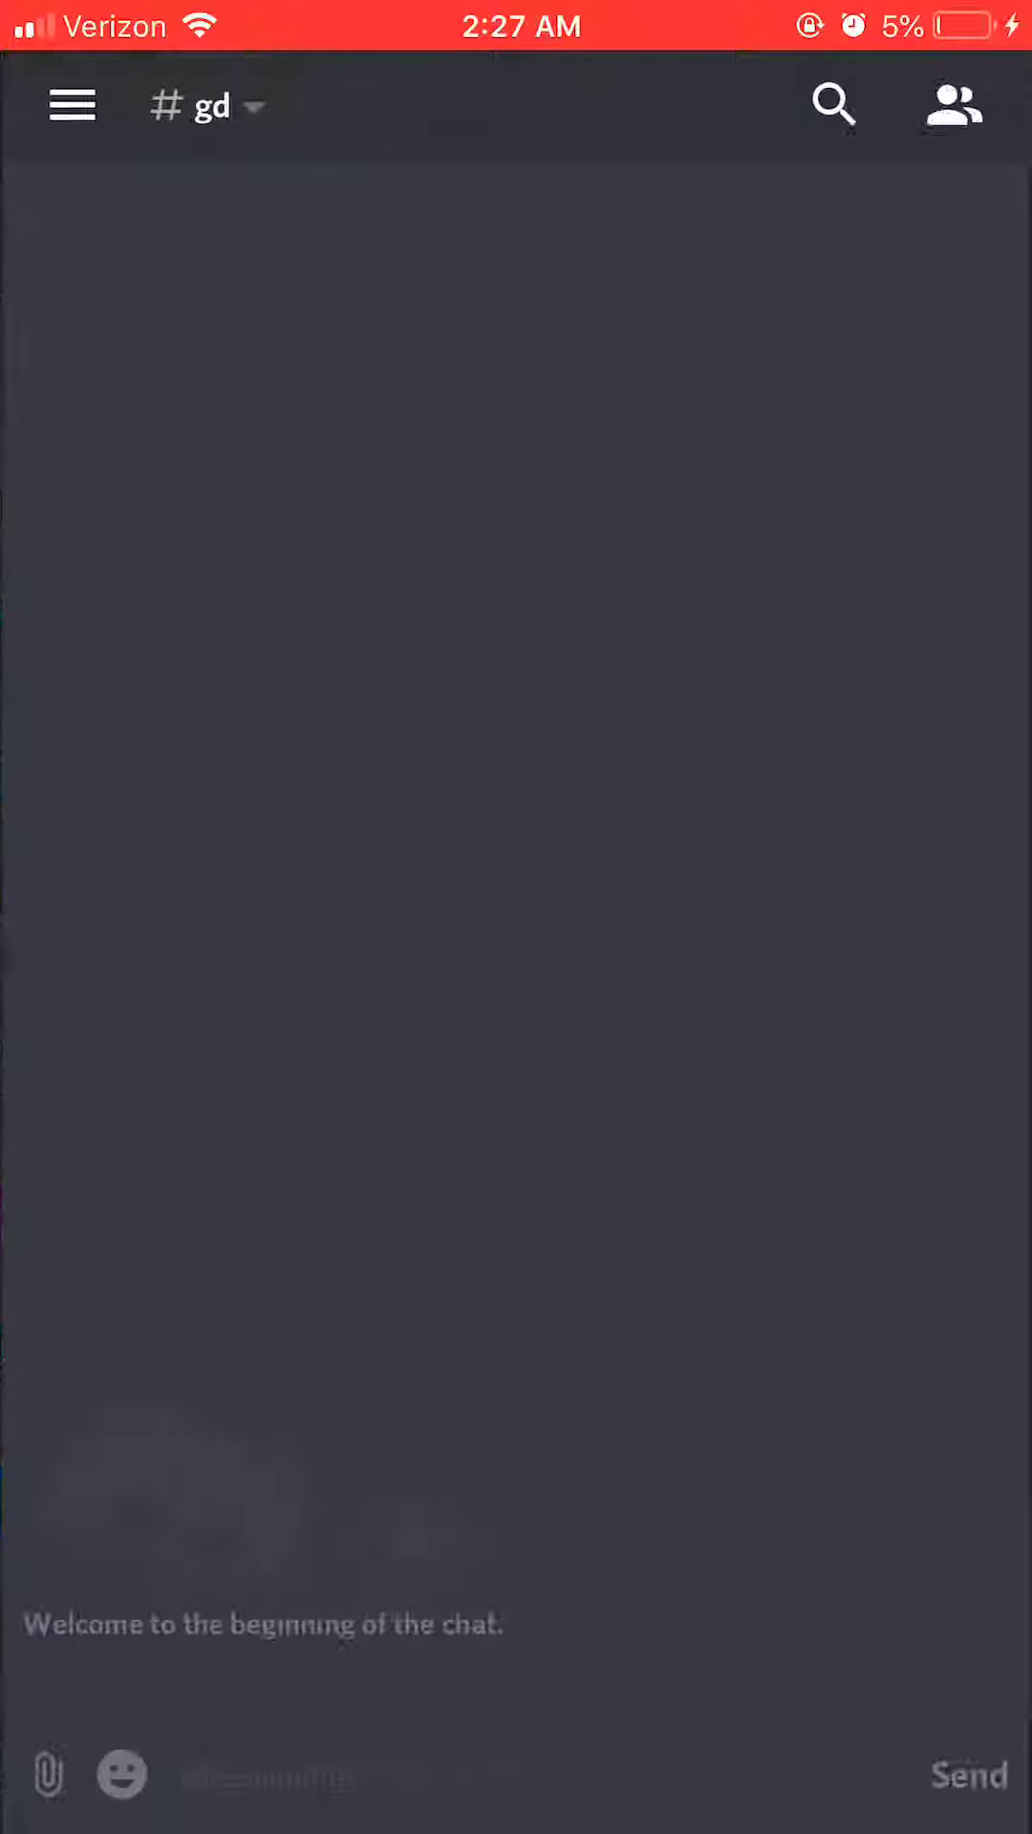
pyautogui.click(954, 105)
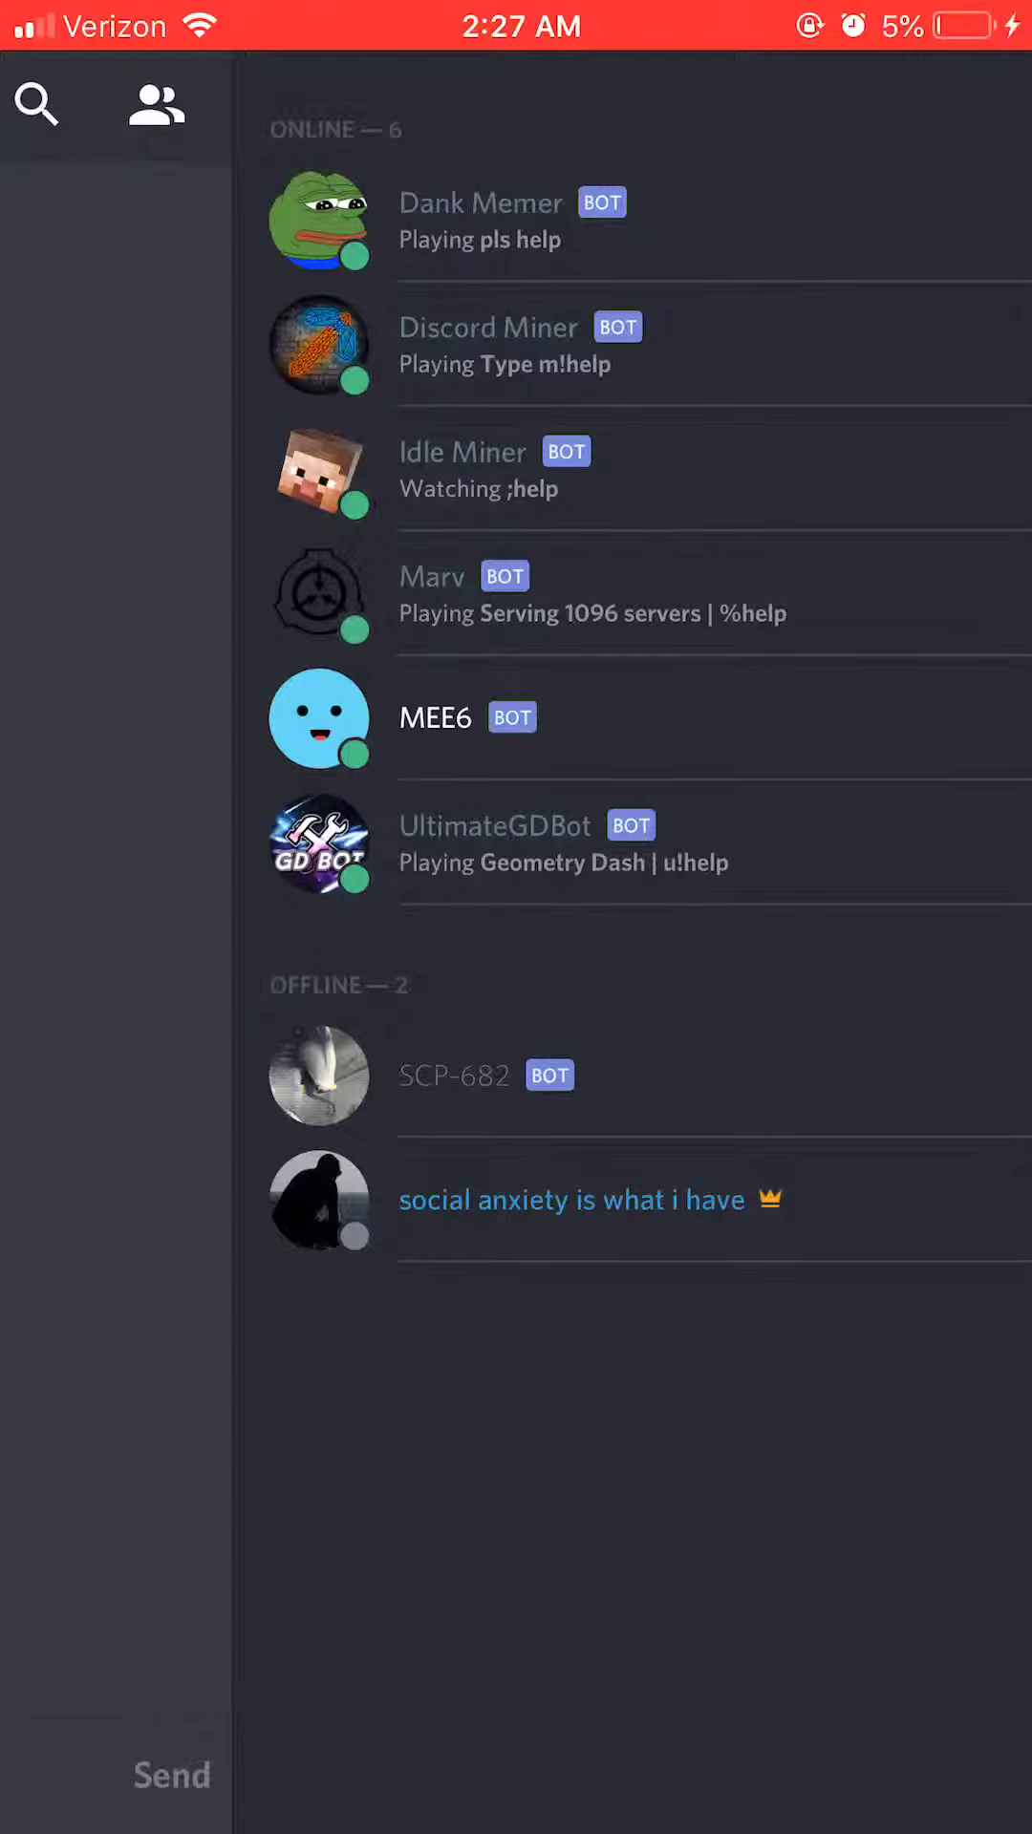
pyautogui.click(115, 860)
# - Open Happy Times Server Settings from the channel drawer's ••• menu
pyautogui.click(68, 100)
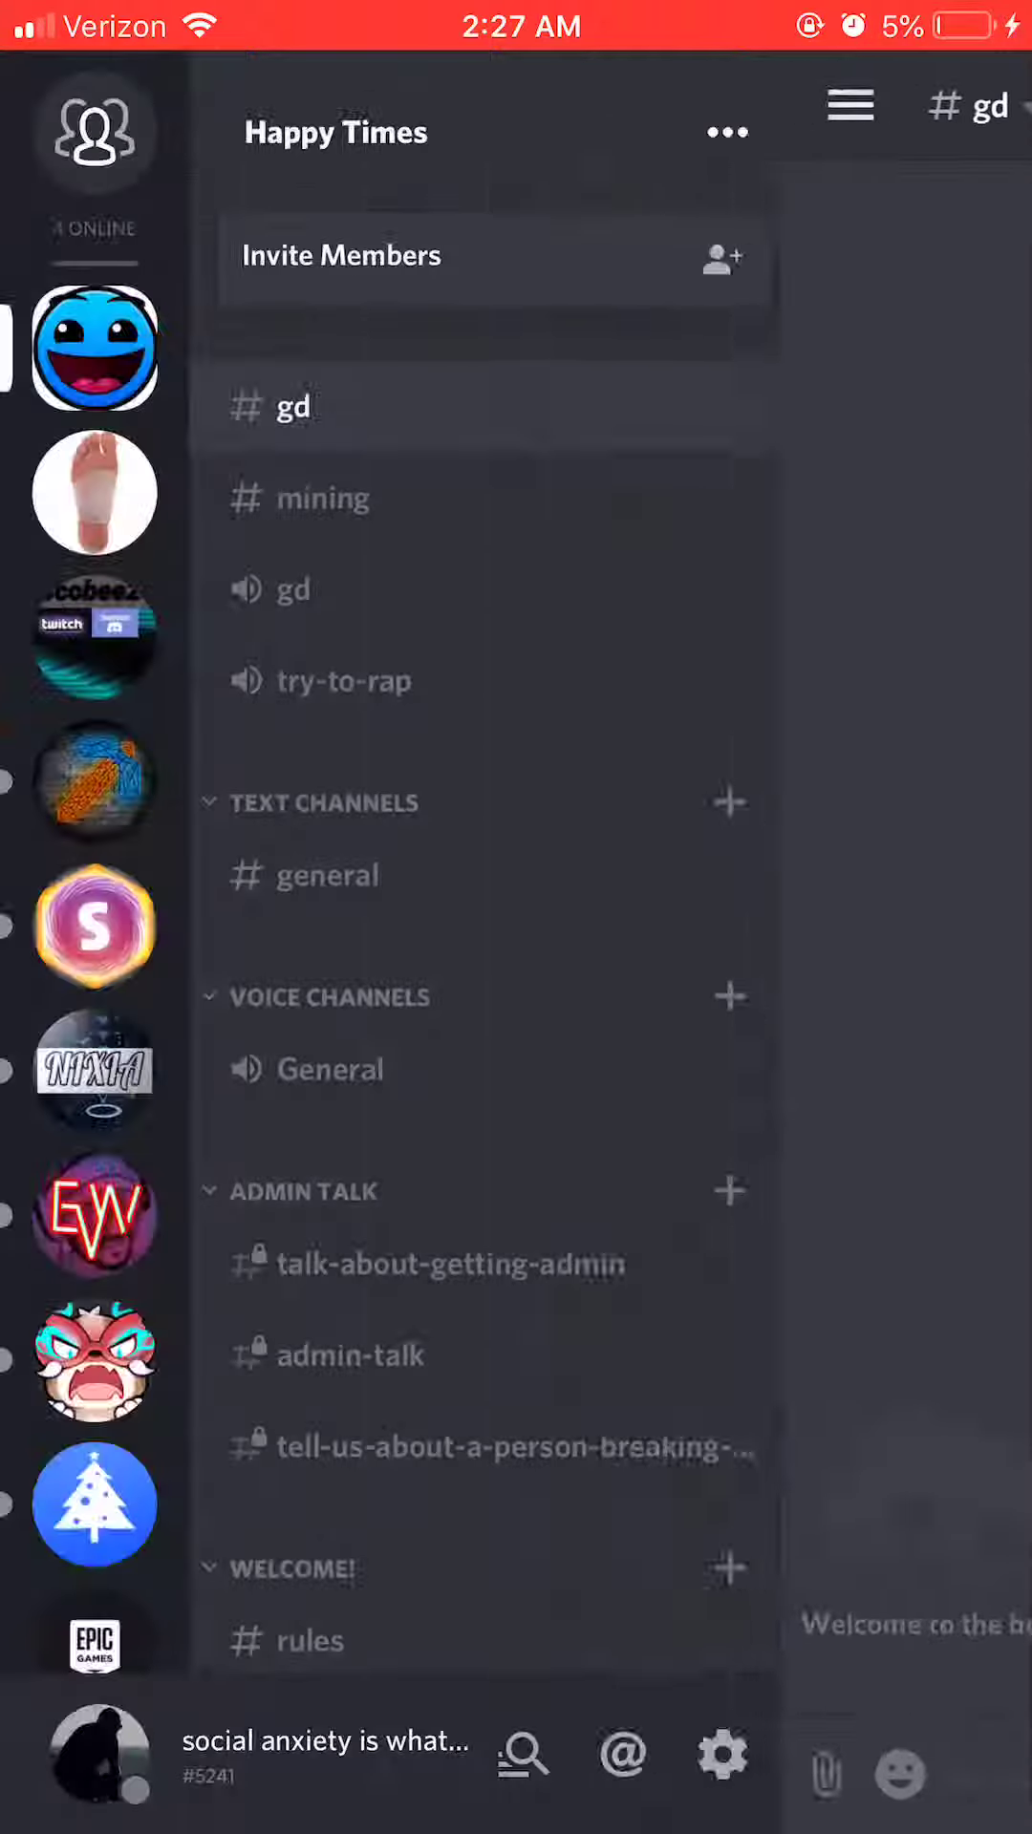
pyautogui.click(335, 133)
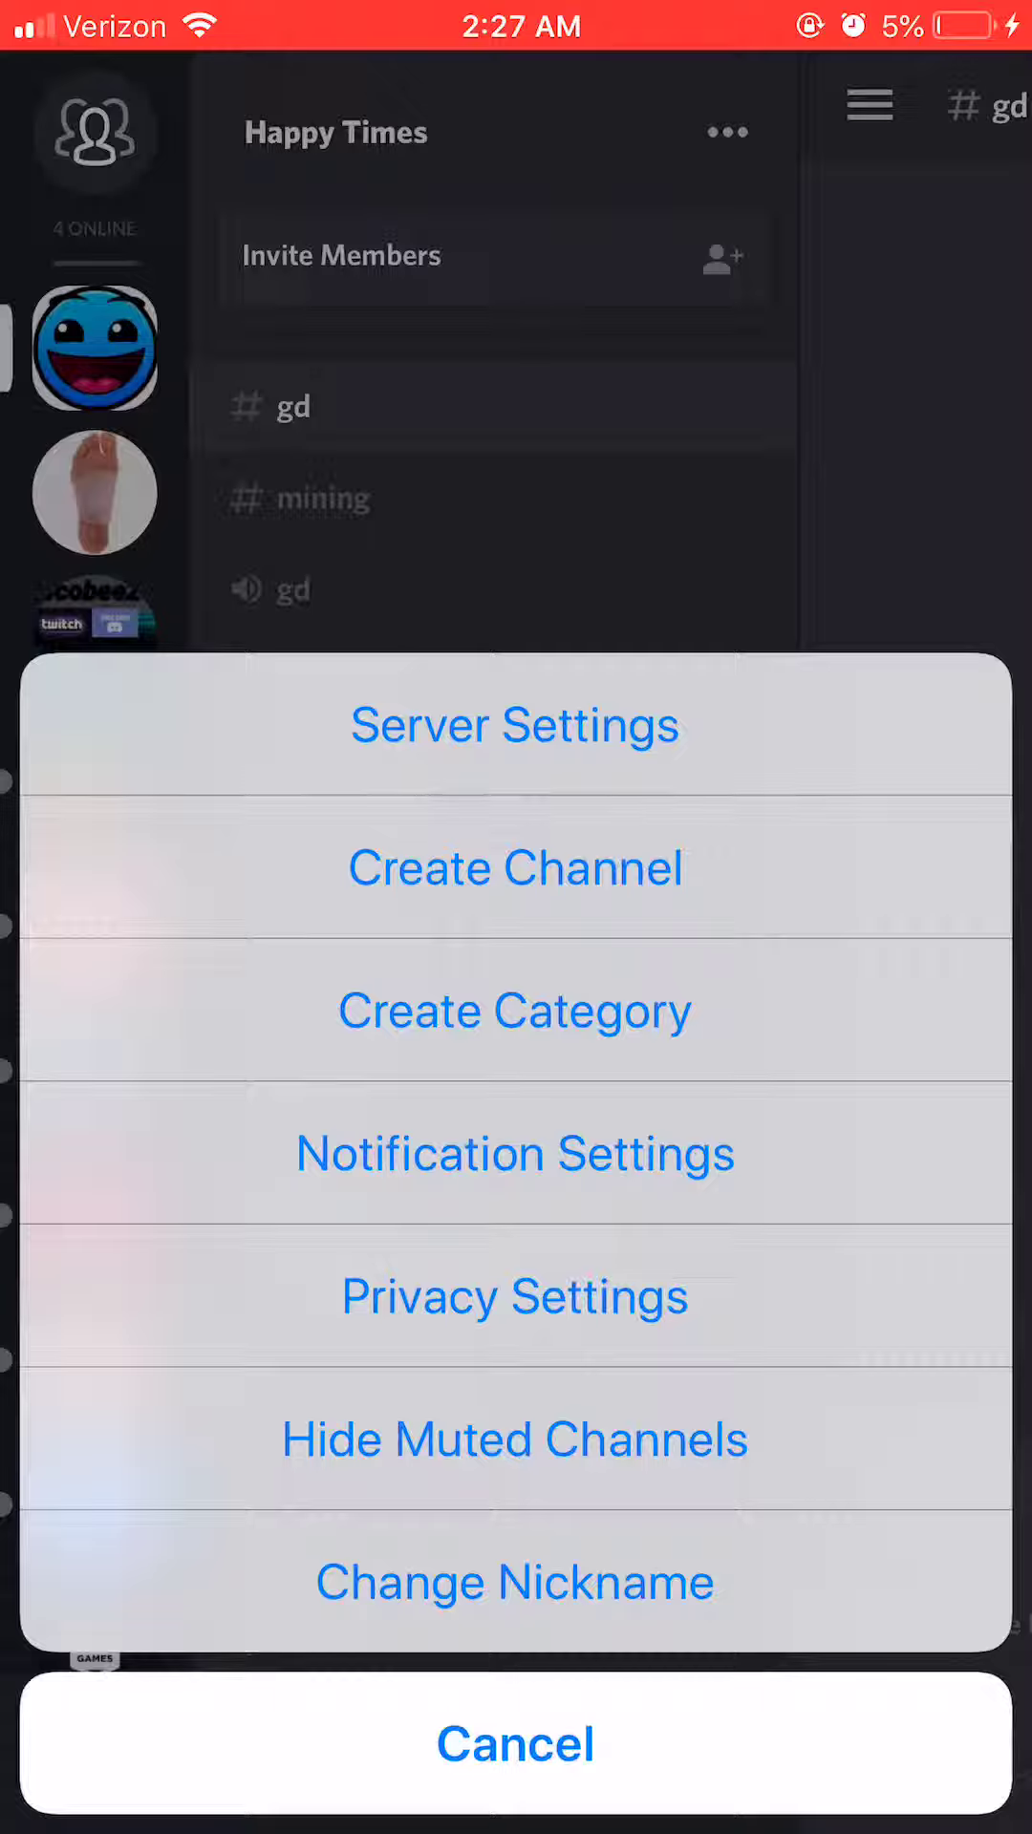
pyautogui.click(515, 726)
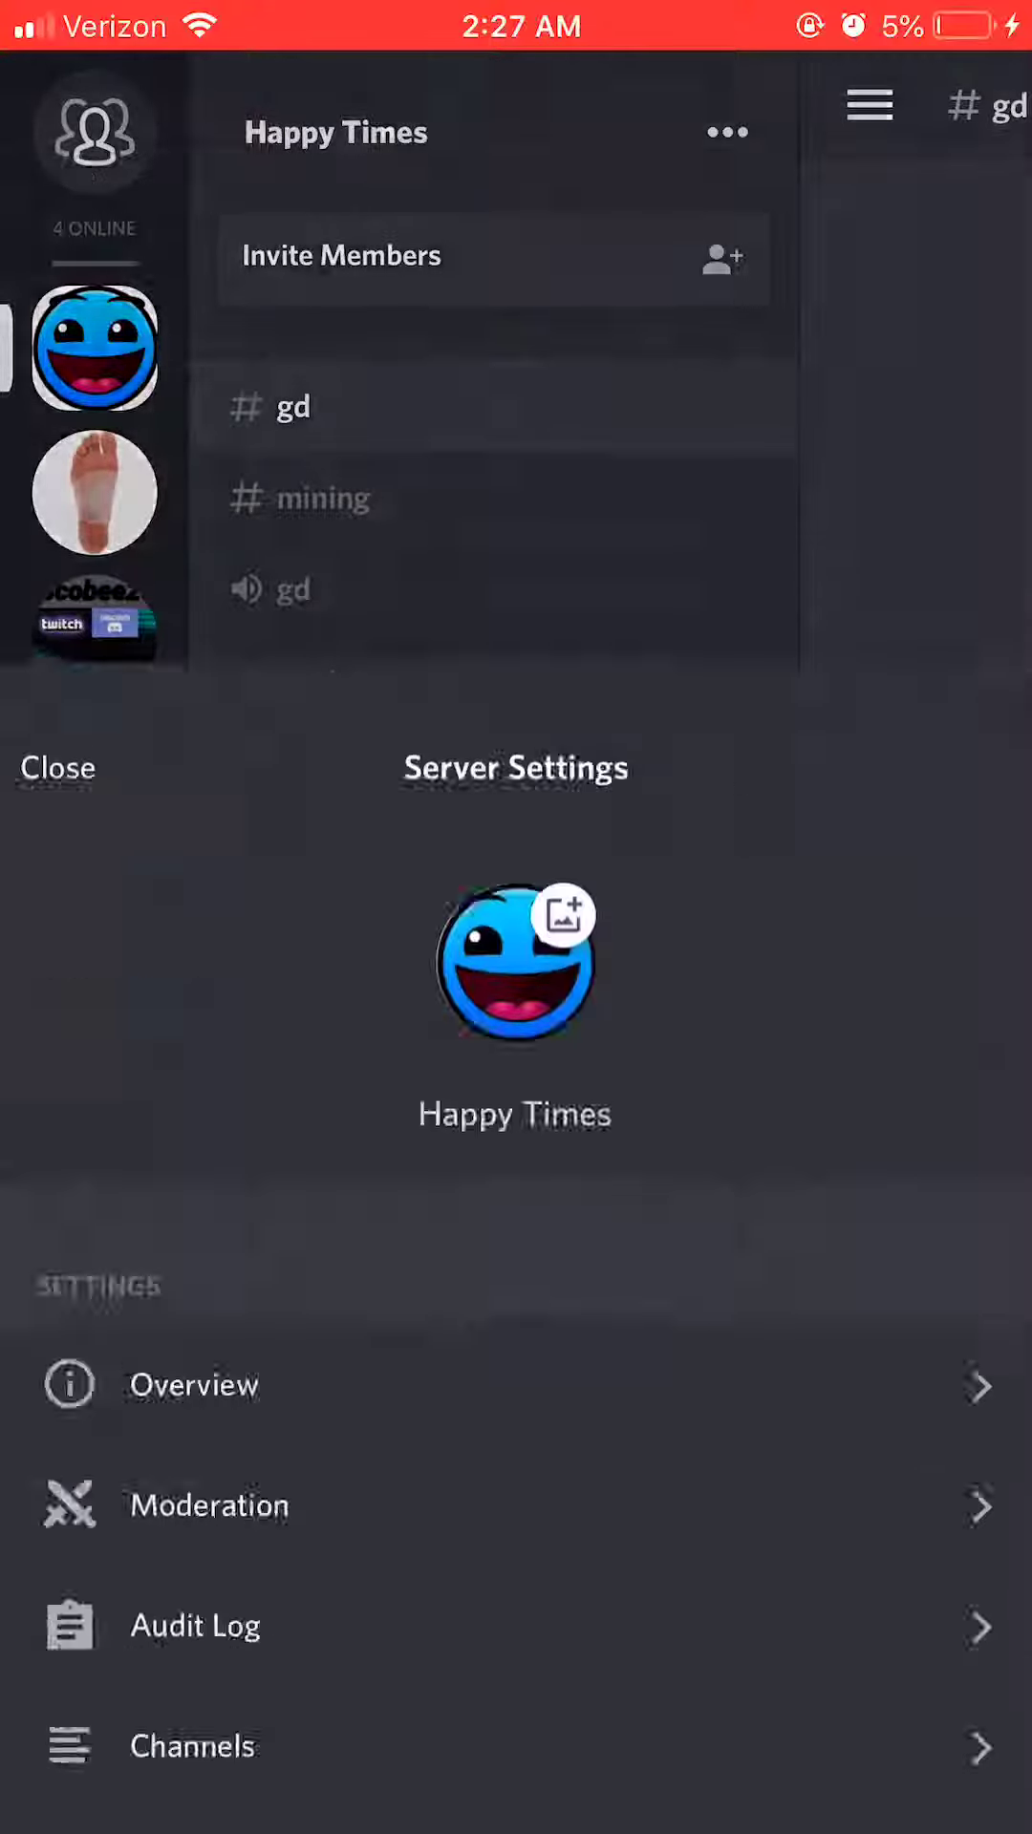
pyautogui.scroll(-3, 517, 1003)
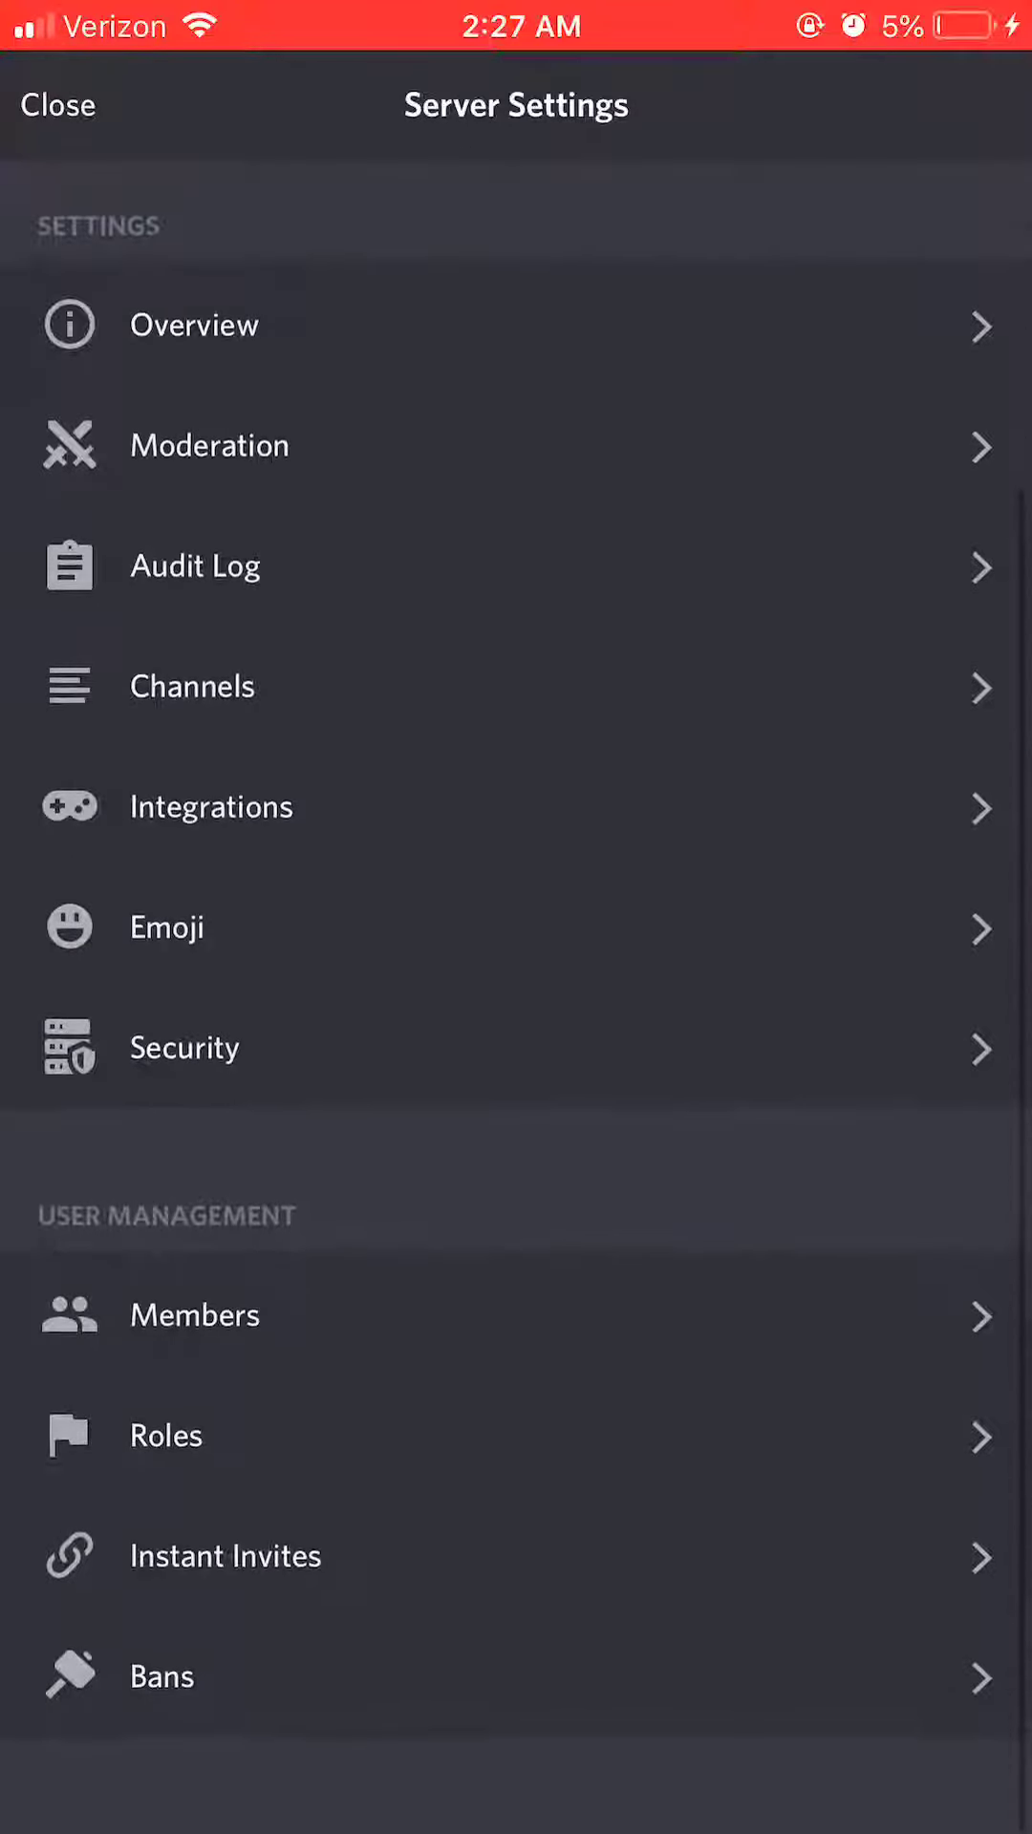
pyautogui.scroll(3, 516, 1002)
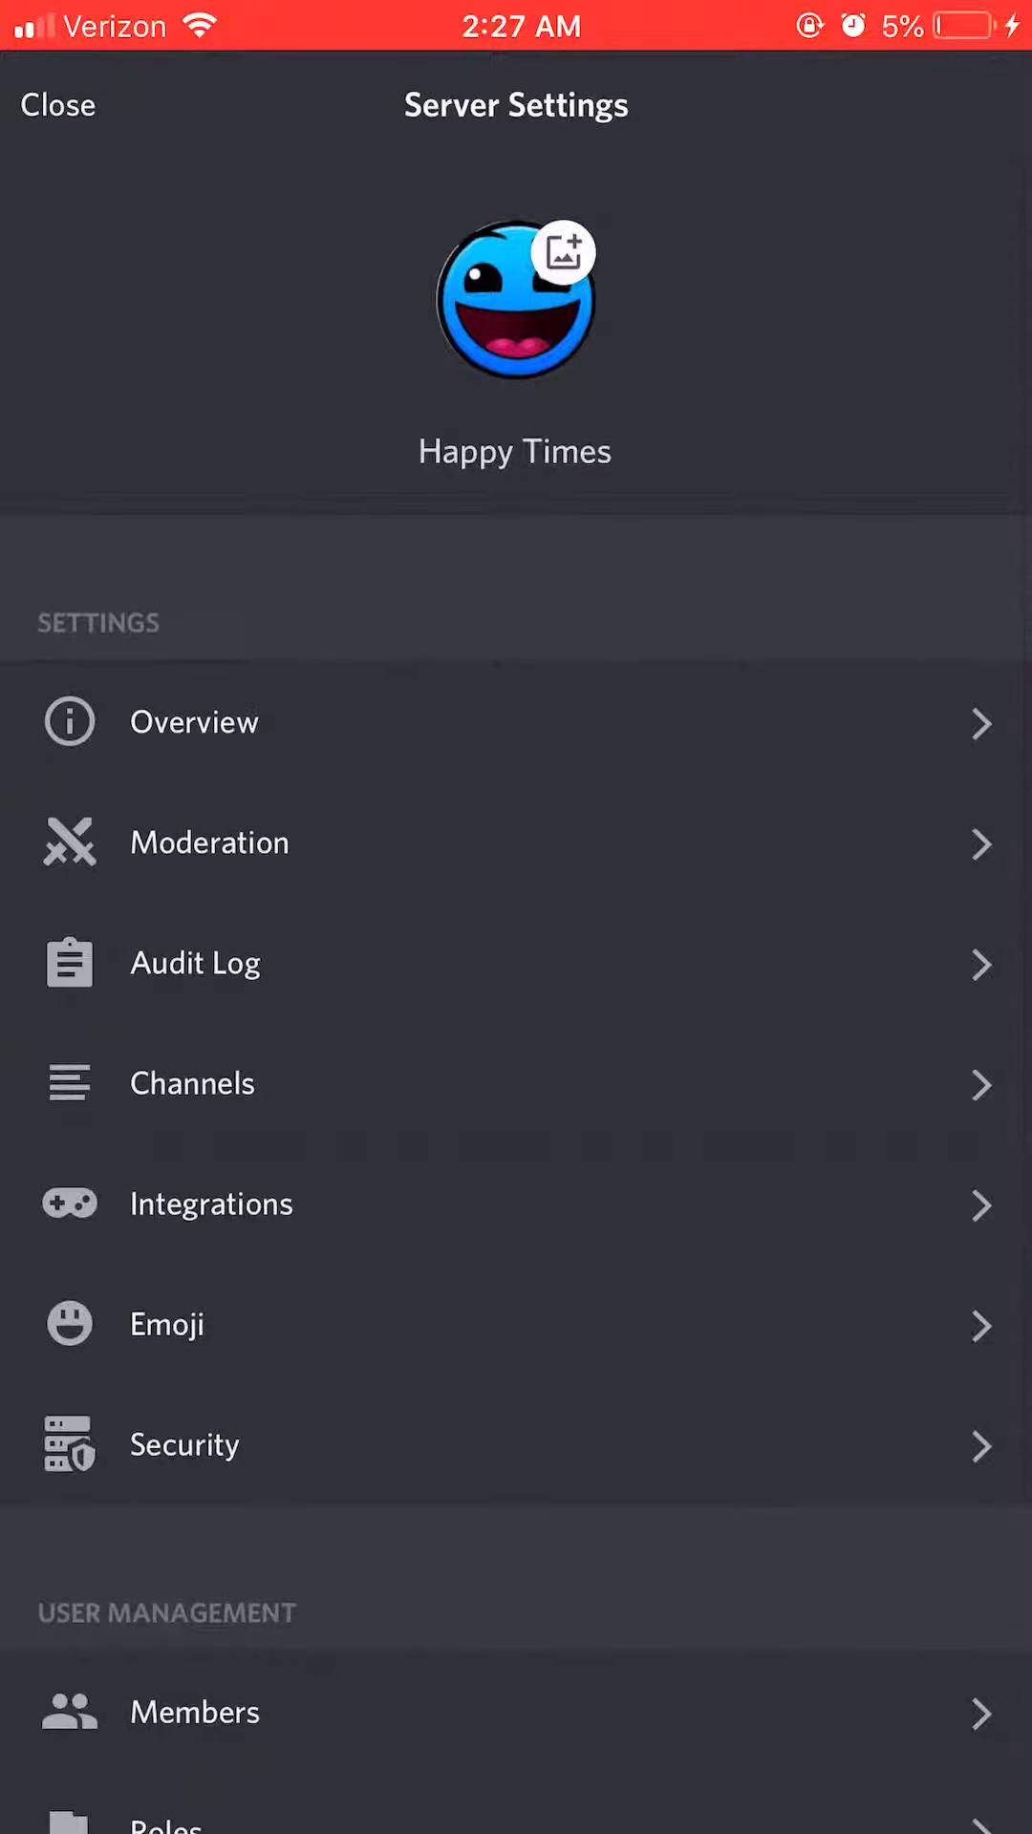
# - Look over the server's Channels and Audit Log settings pages
pyautogui.click(192, 1084)
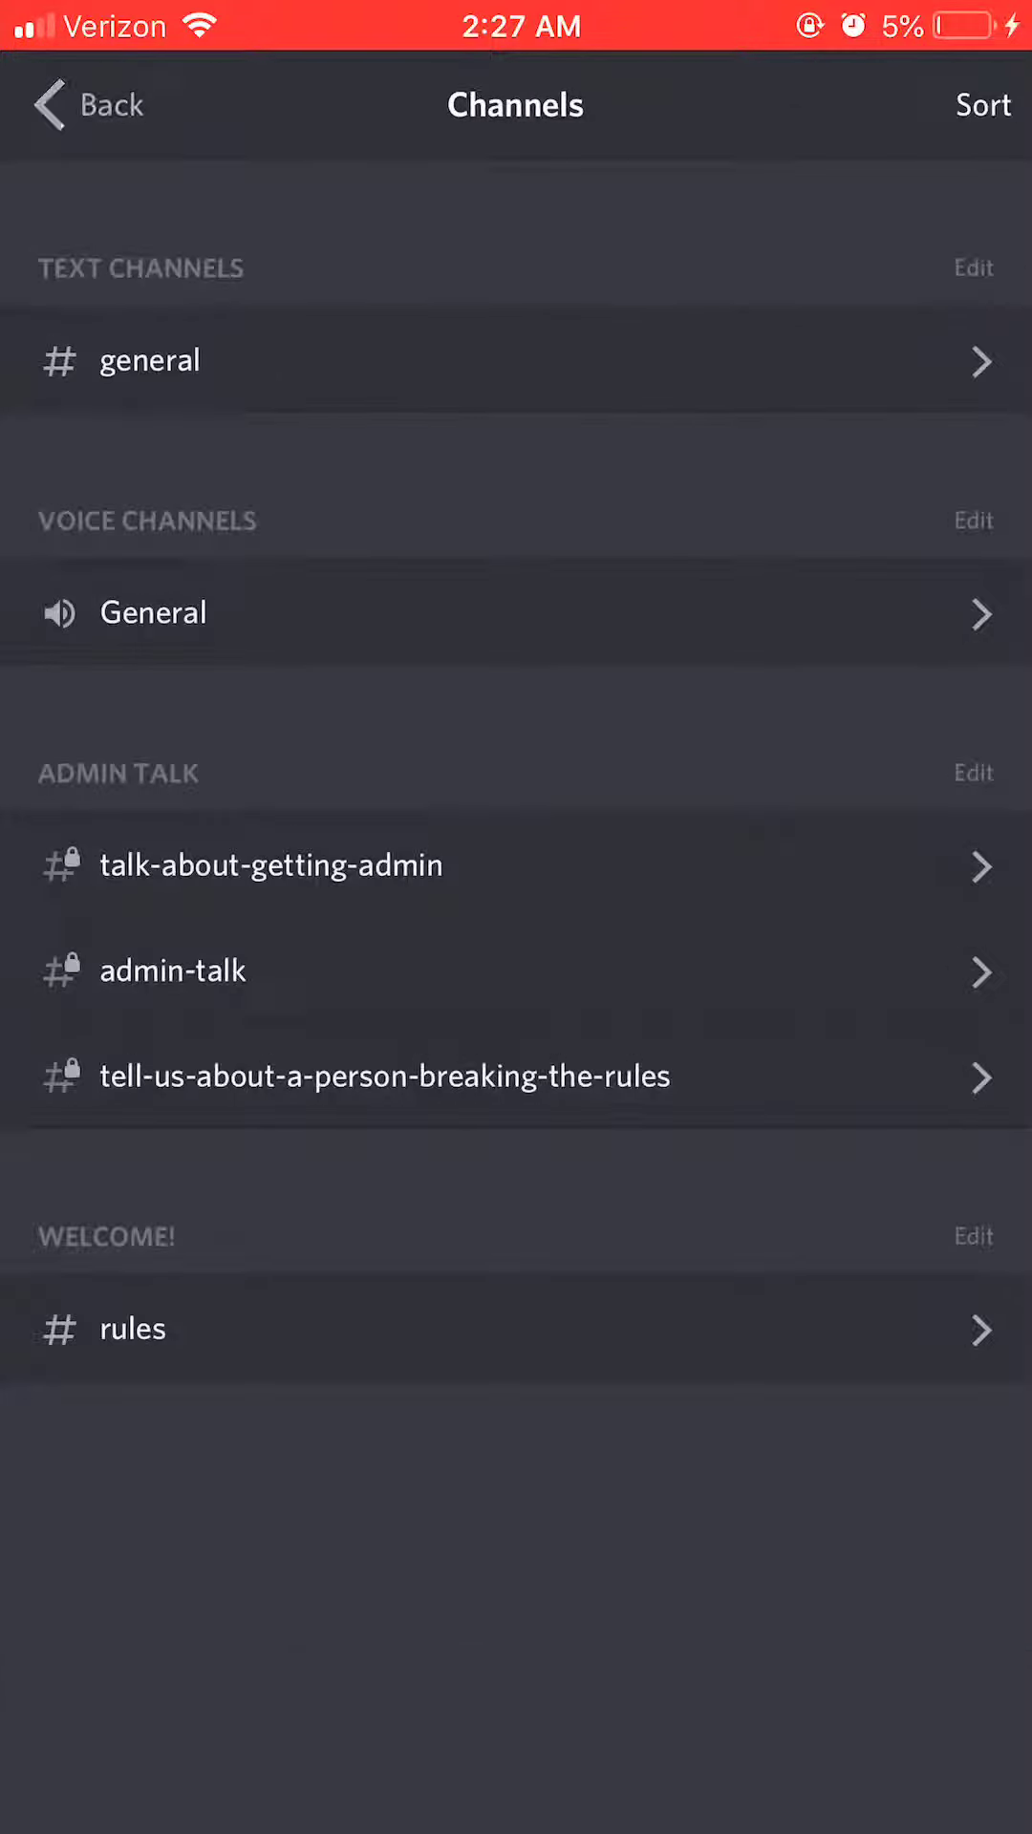
pyautogui.click(86, 104)
pyautogui.scroll(-2, 516, 1003)
pyautogui.click(196, 834)
pyautogui.click(65, 104)
pyautogui.scroll(-3, 516, 1004)
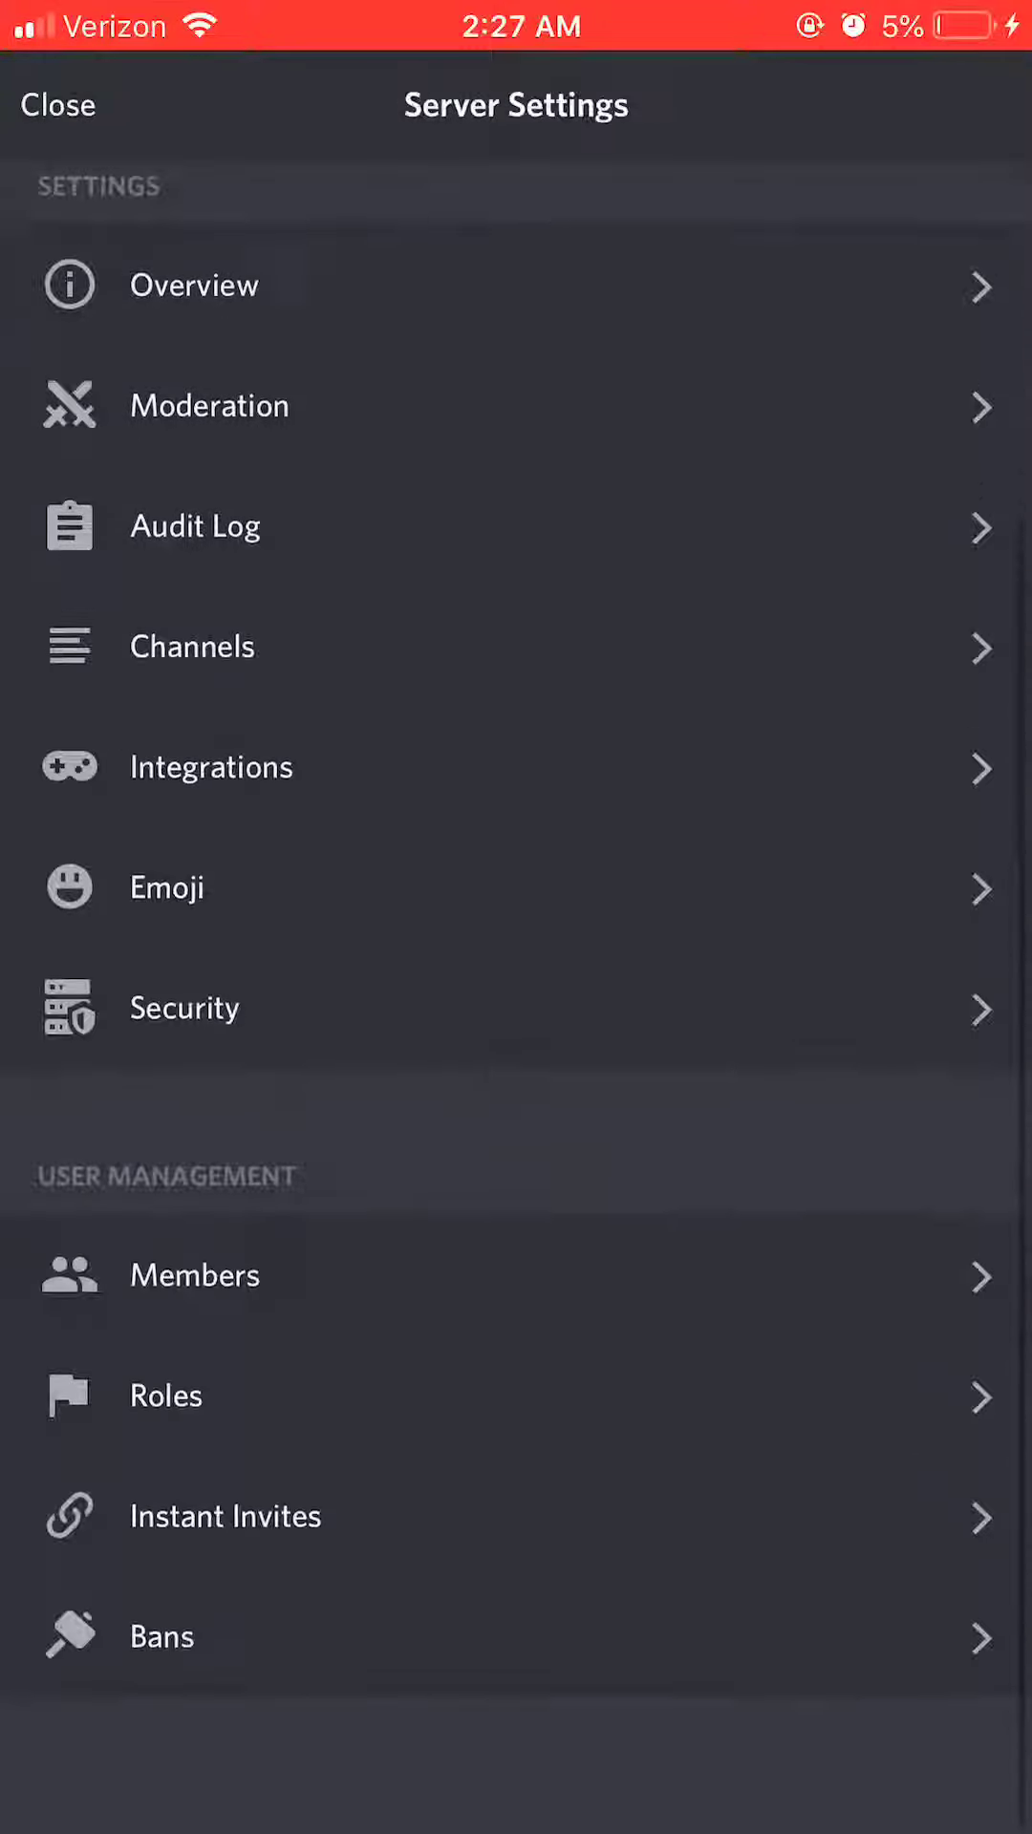
# - Review the Members, Instant Invites and Roles pages, then close Server Settings
pyautogui.click(195, 1304)
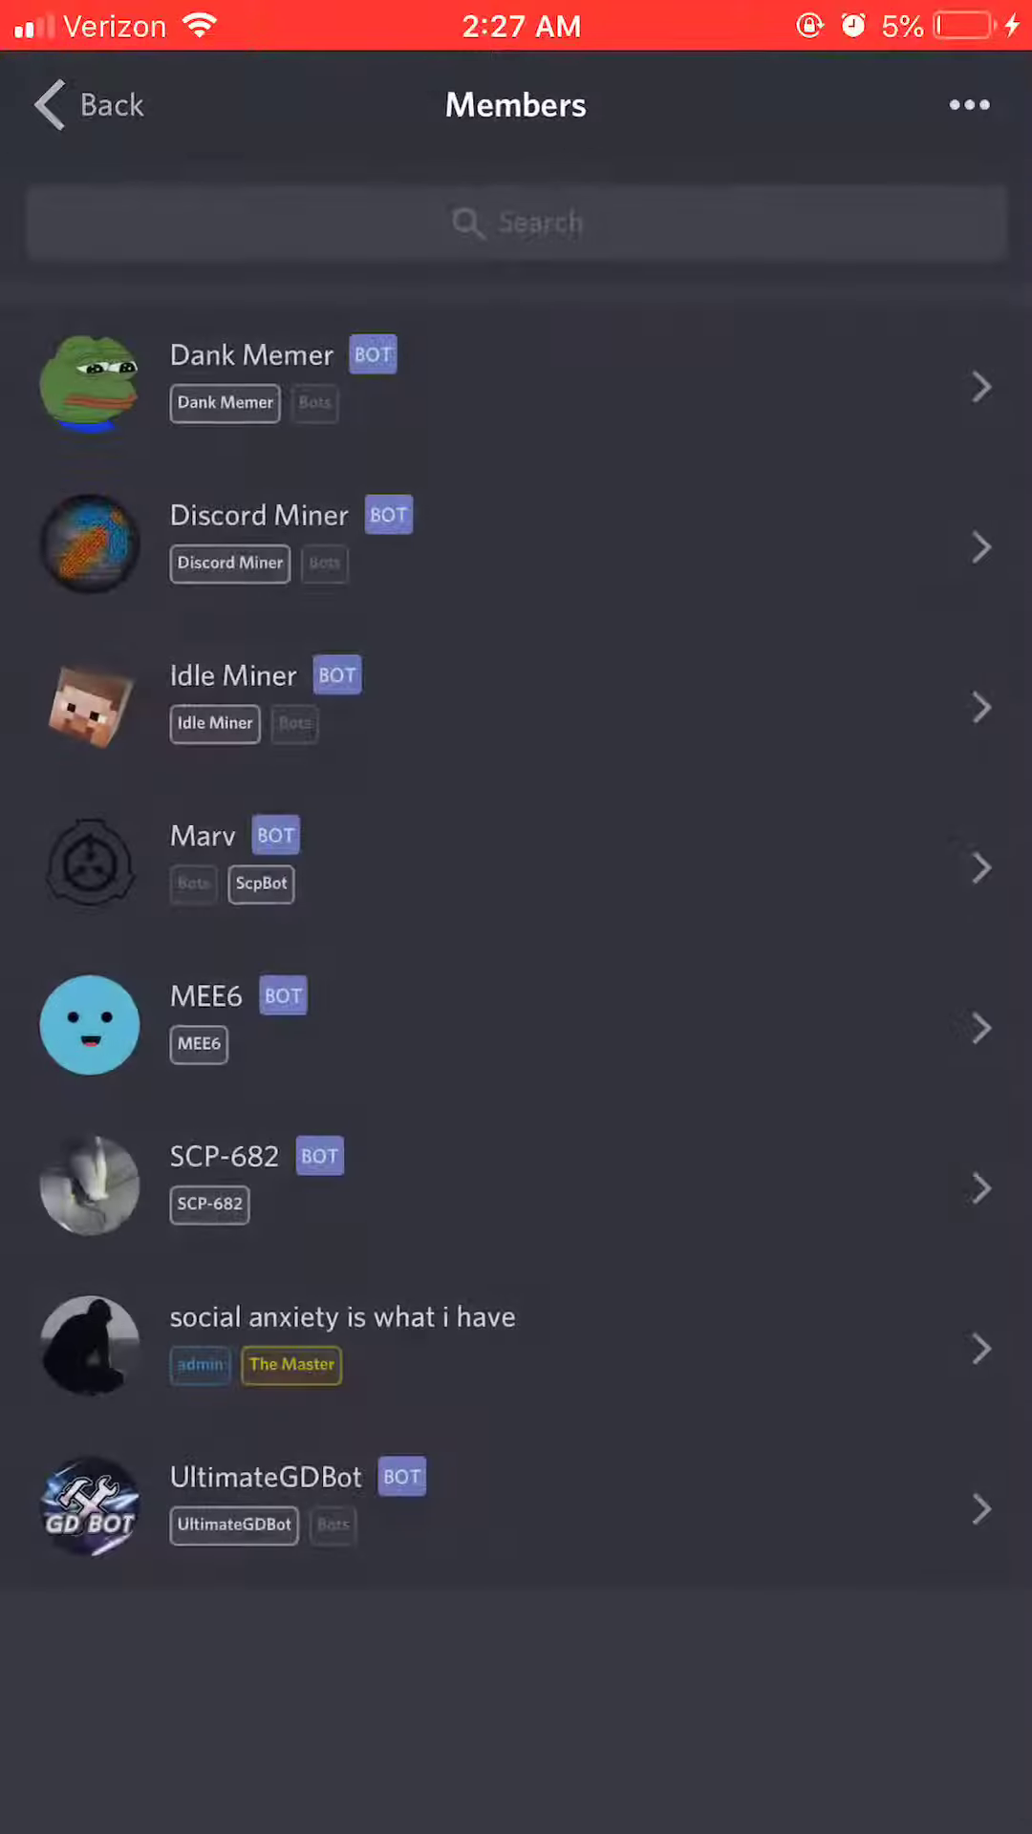
pyautogui.click(87, 105)
pyautogui.click(187, 1556)
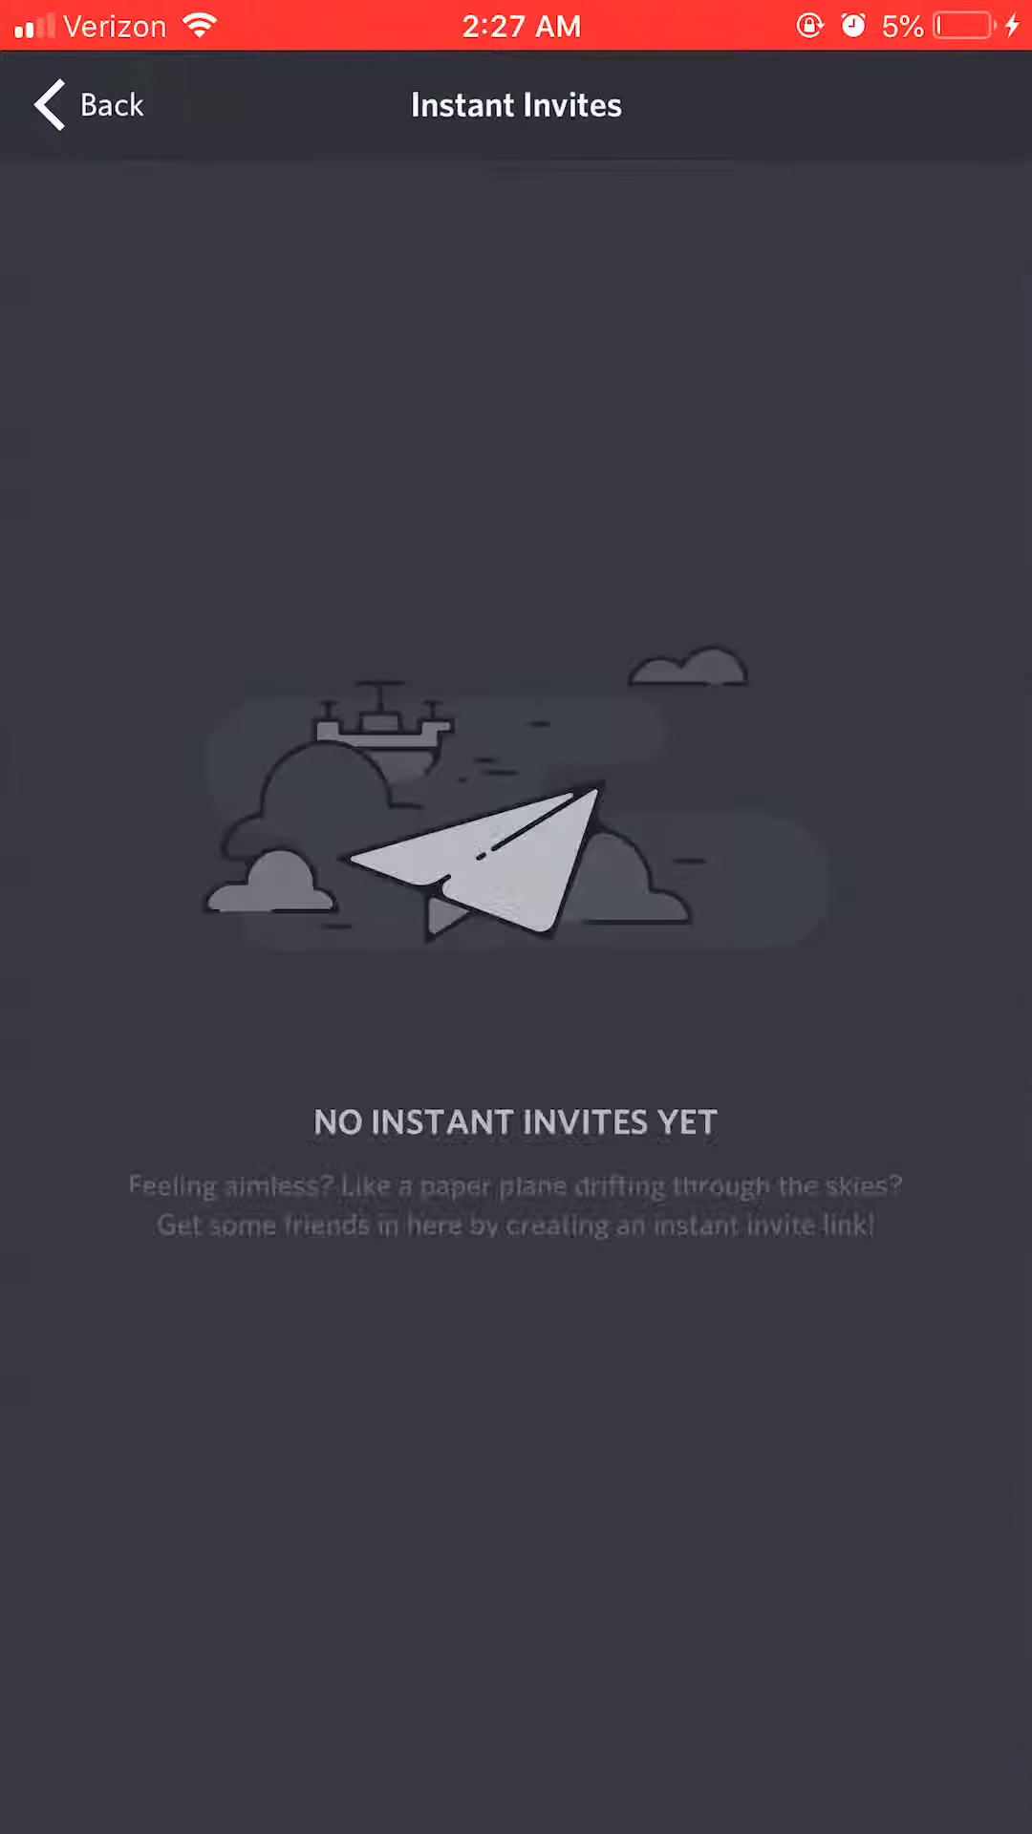
pyautogui.click(87, 104)
pyautogui.click(158, 1437)
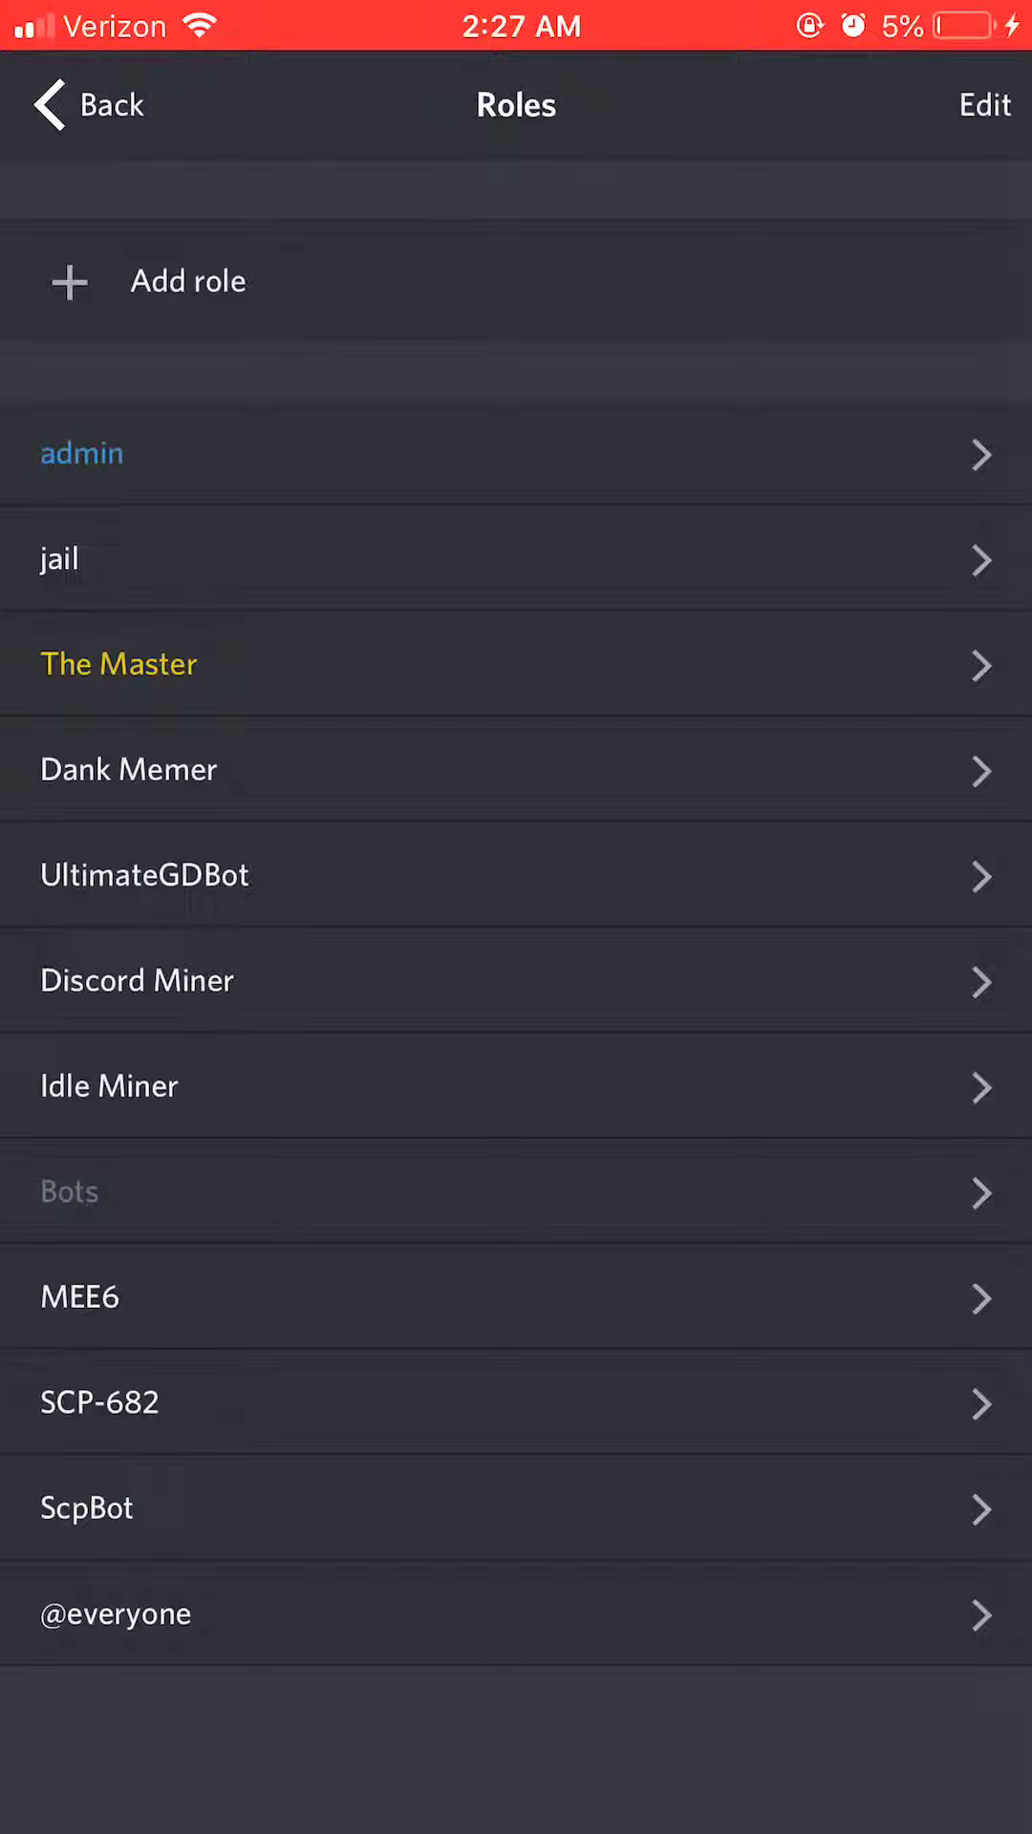
pyautogui.click(86, 105)
pyautogui.scroll(3, 516, 1004)
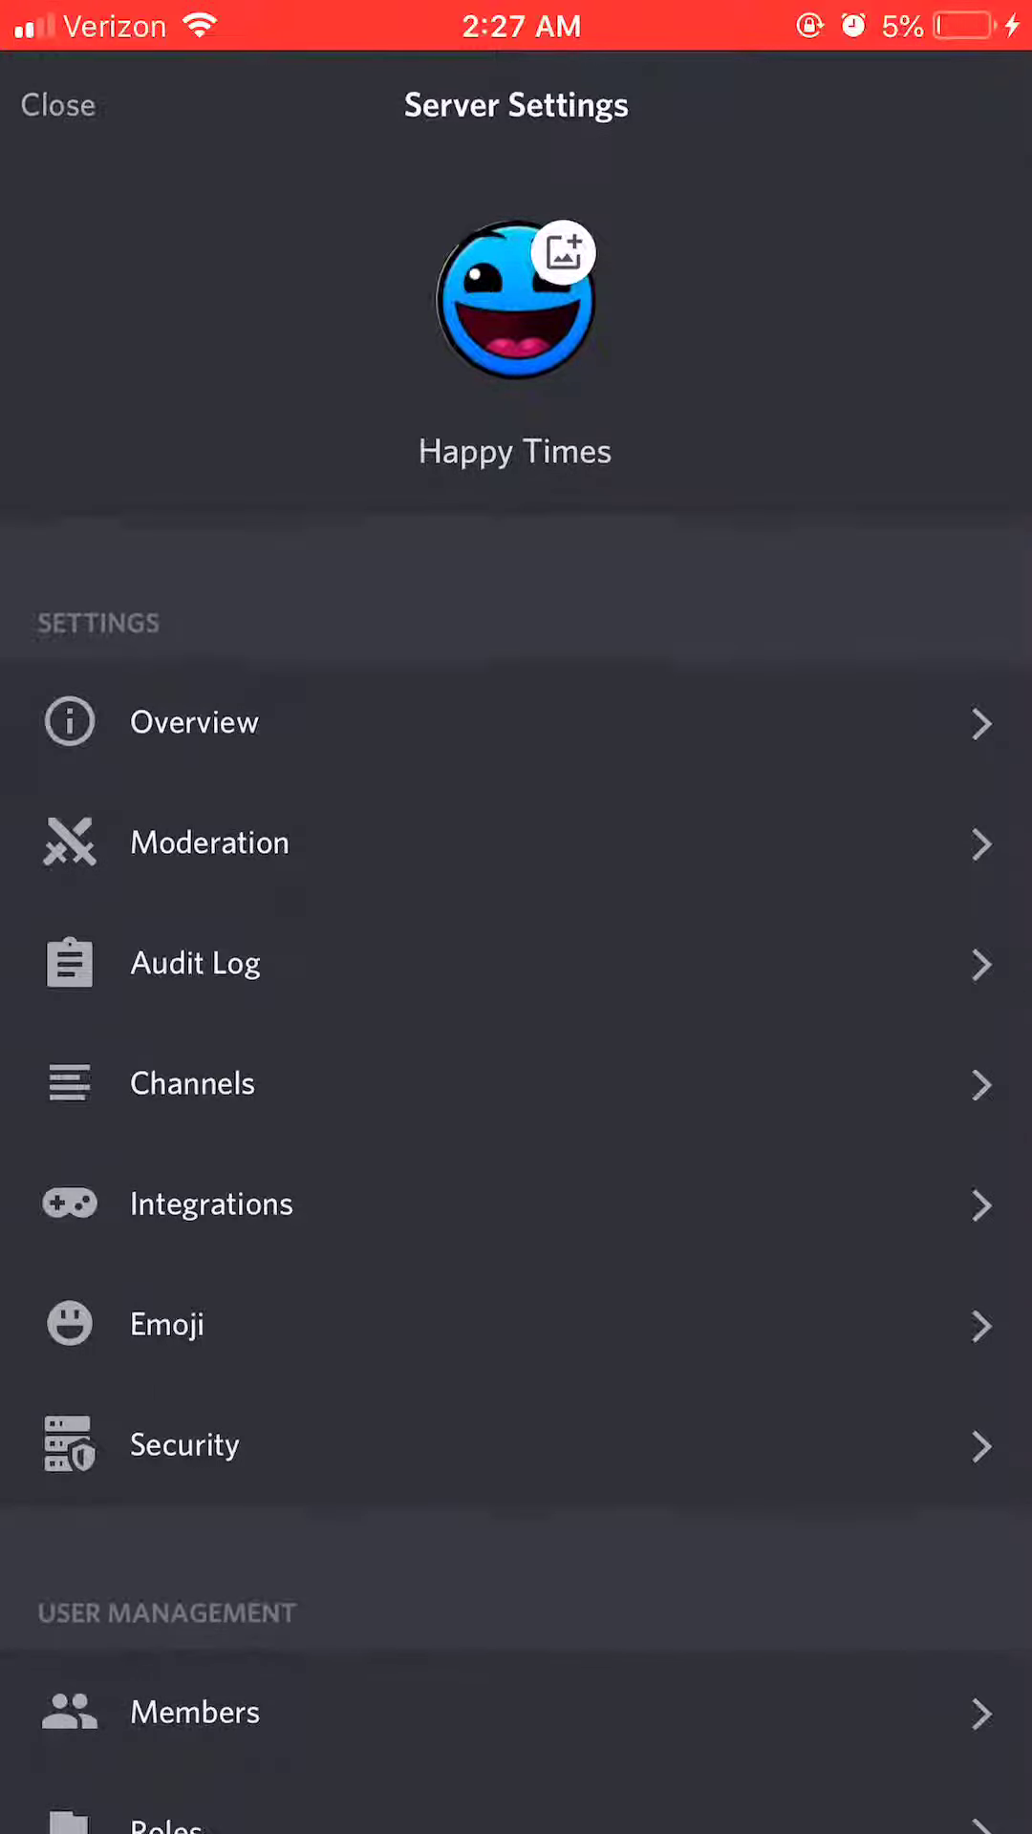
pyautogui.click(59, 105)
# - Send 'Yet' and then 'Yeet' as two separate messages in #gd
pyautogui.click(292, 407)
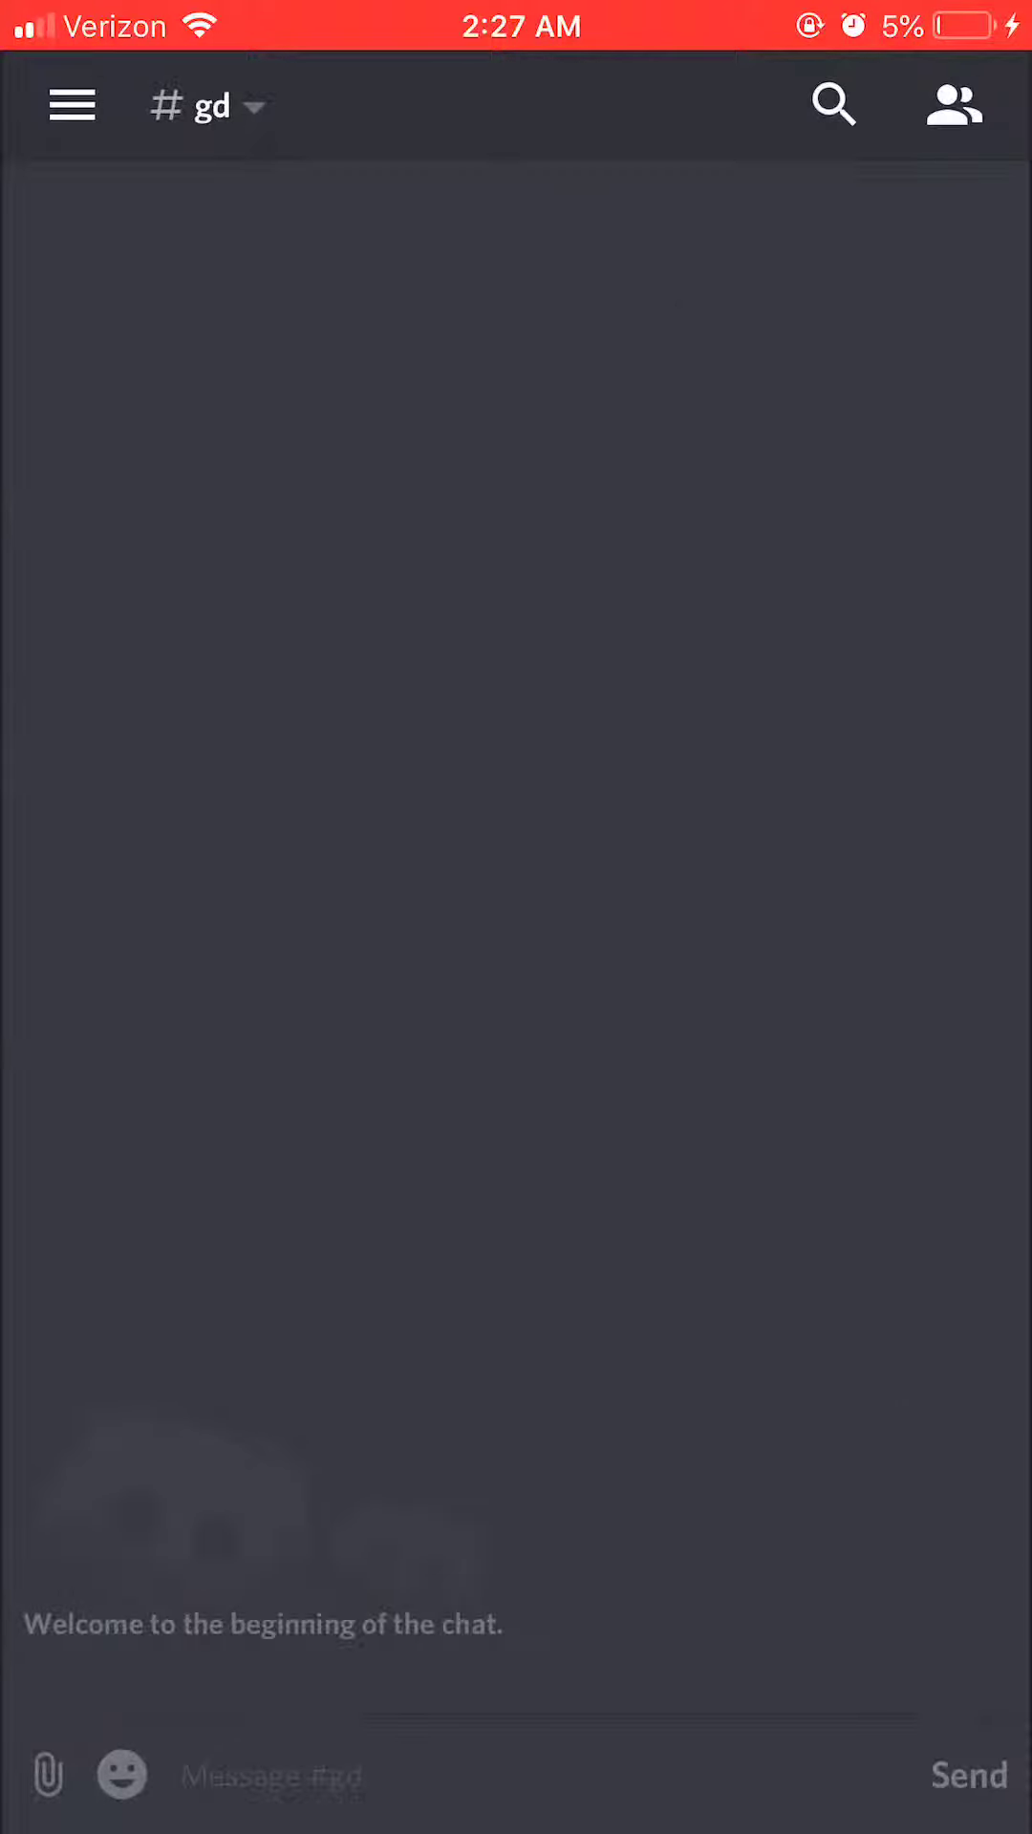
pyautogui.click(272, 1776)
pyautogui.write('Yet')
pyautogui.click(968, 1100)
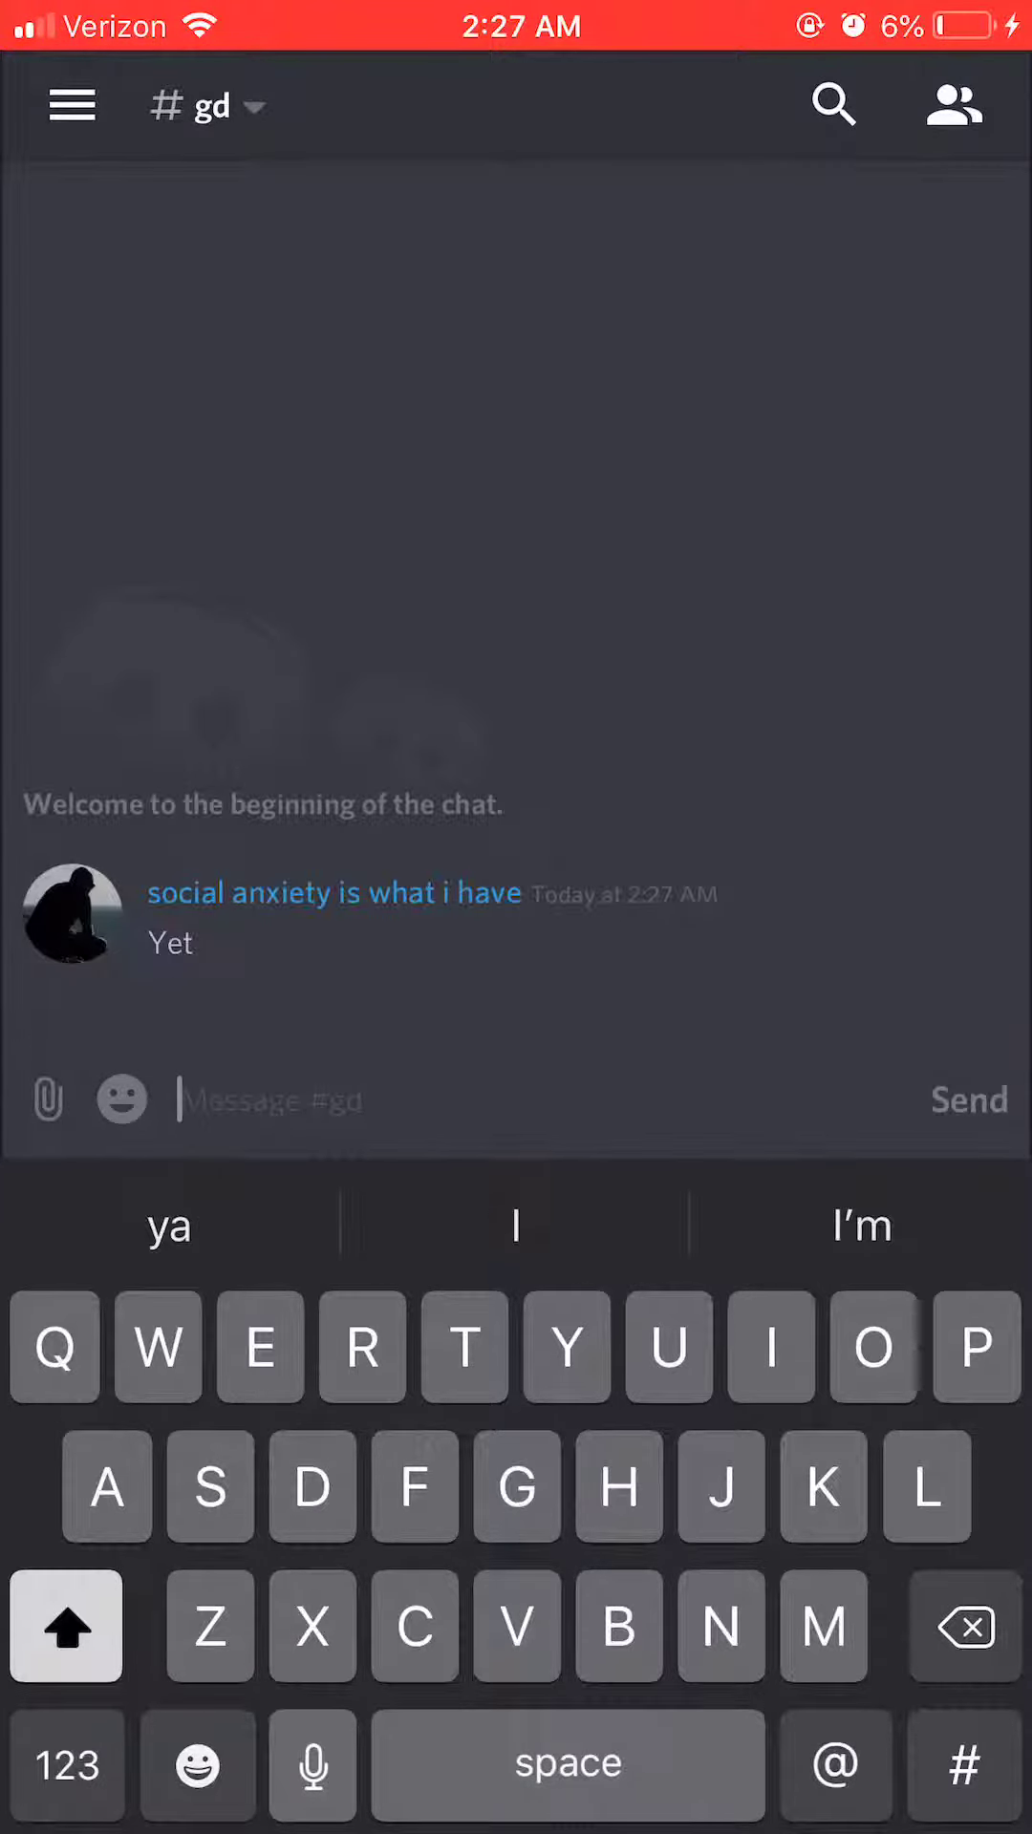
pyautogui.write('Yeet')
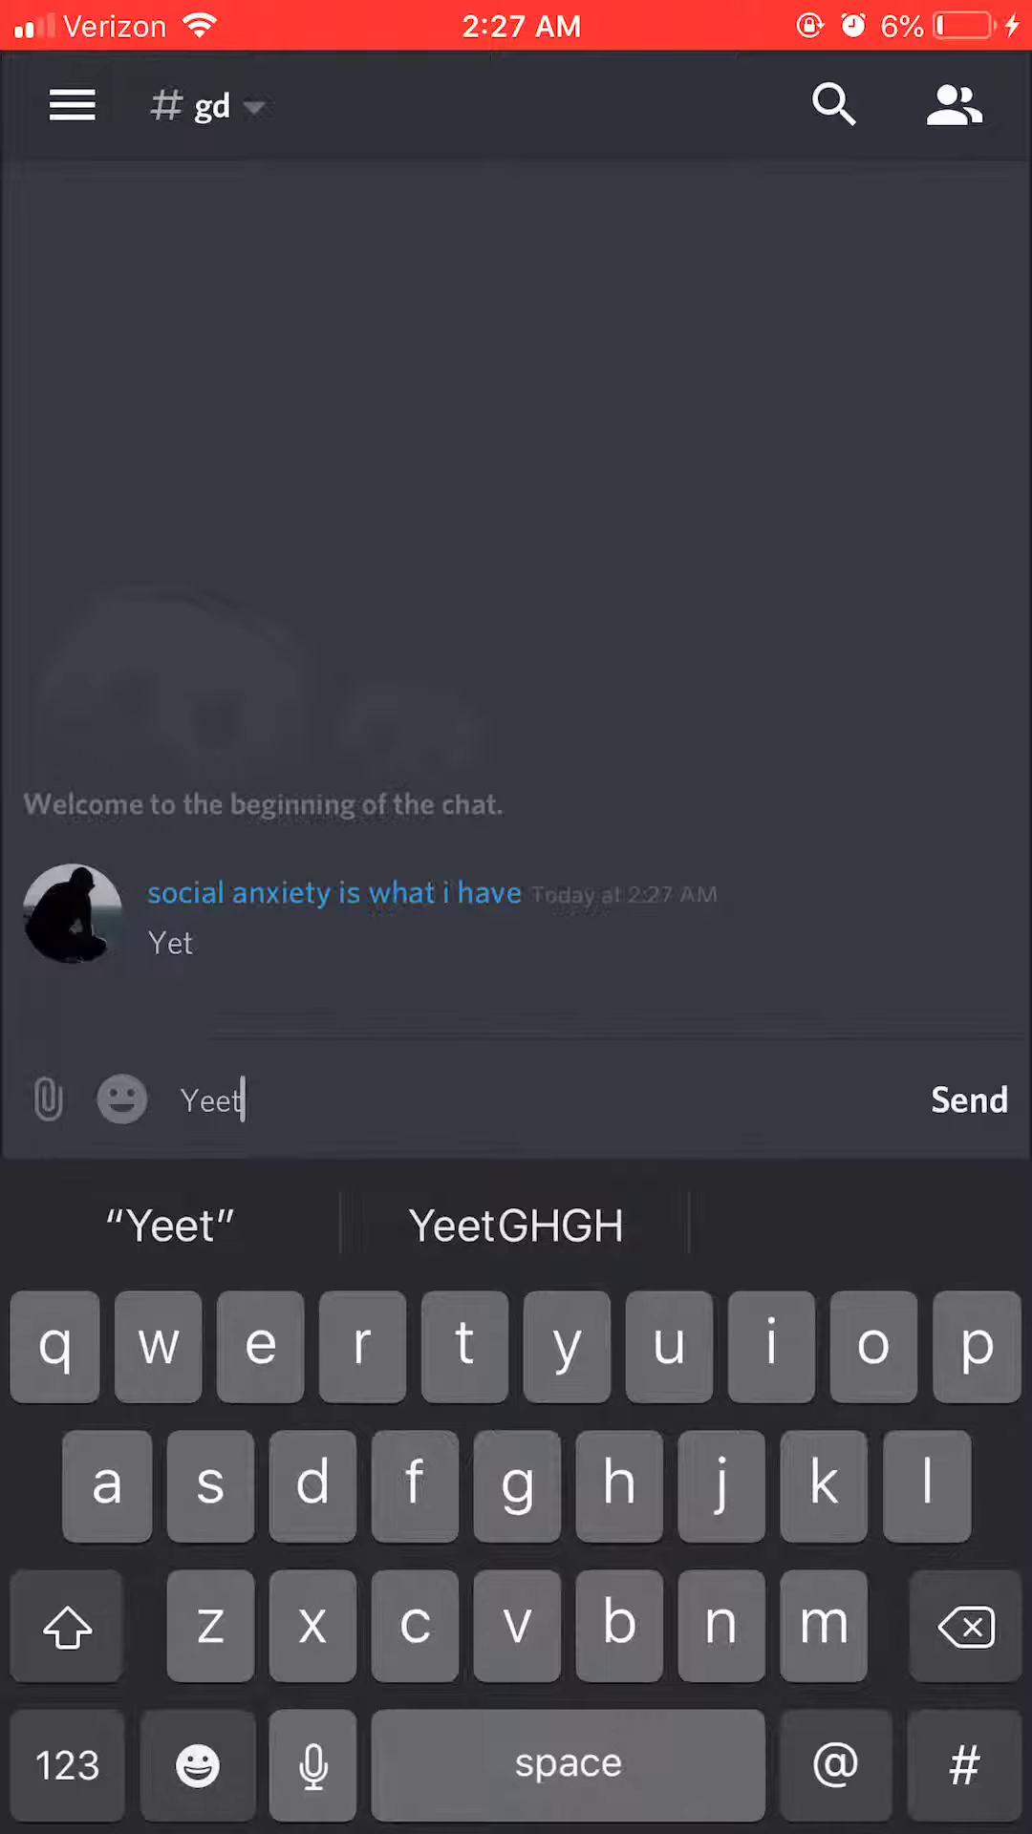
pyautogui.click(969, 1098)
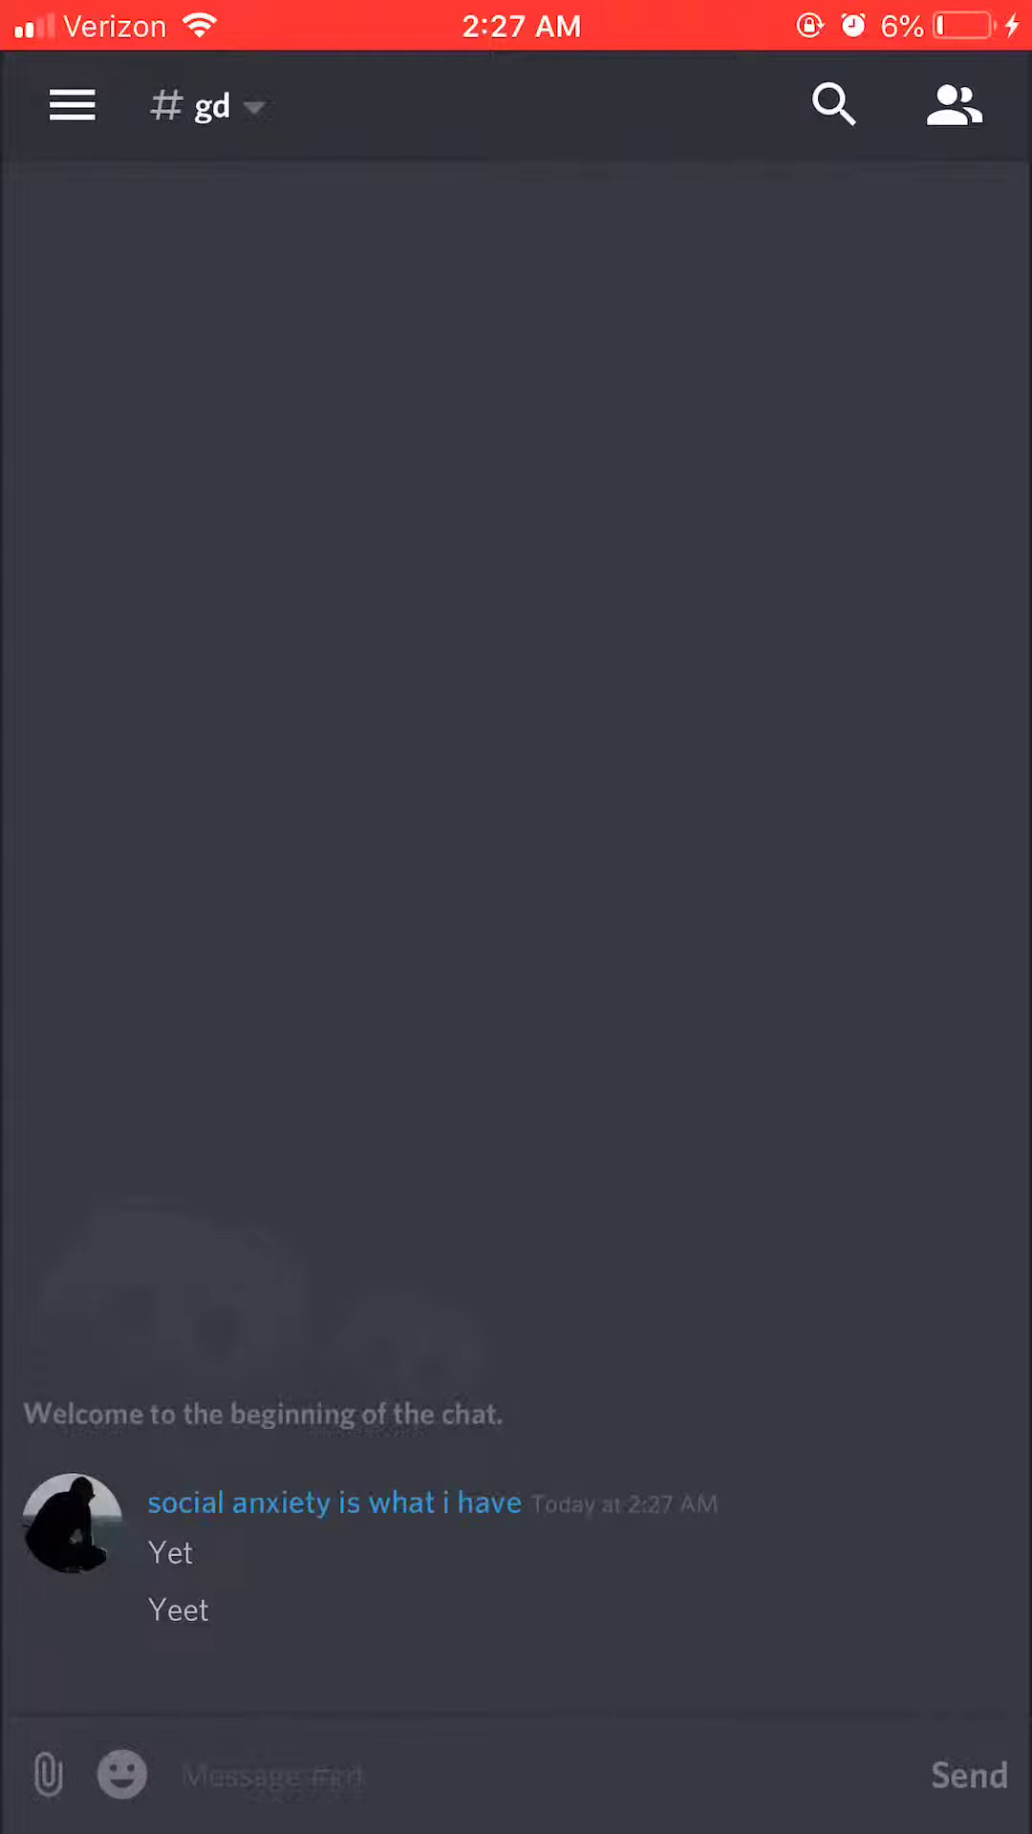
pyautogui.click(179, 1618)
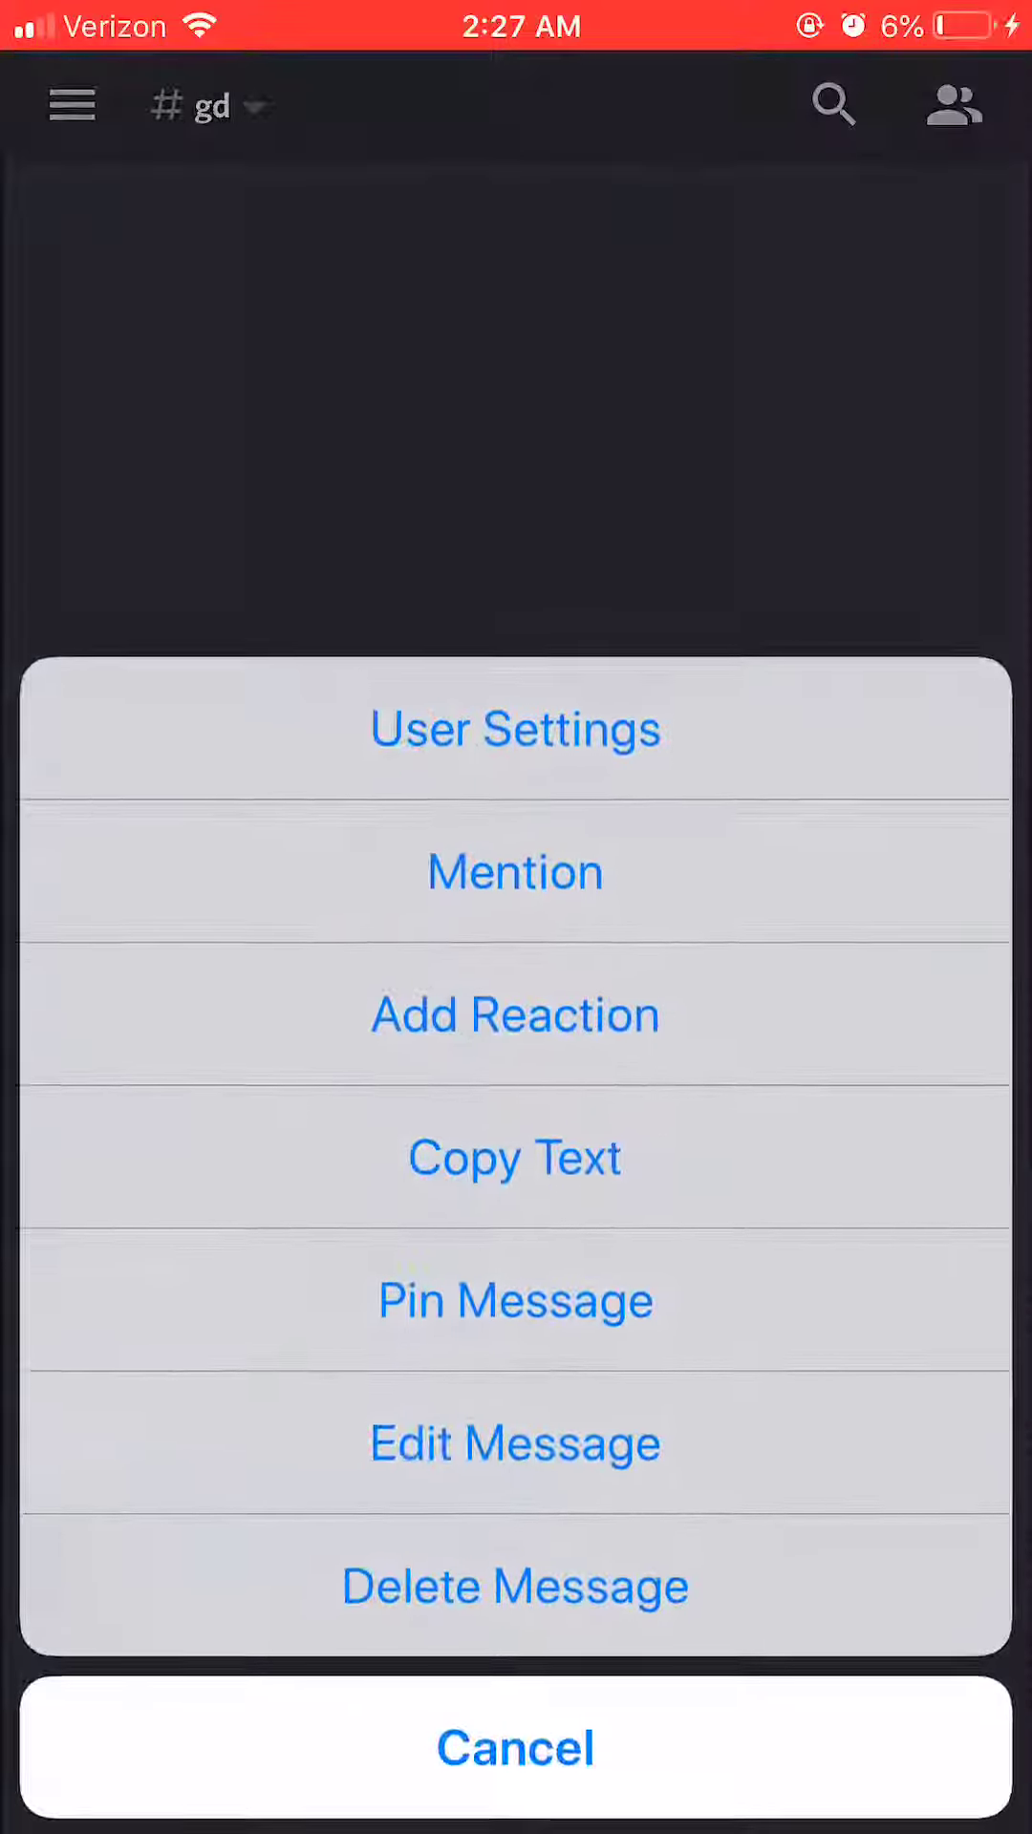
pyautogui.click(517, 1744)
pyautogui.click(73, 1531)
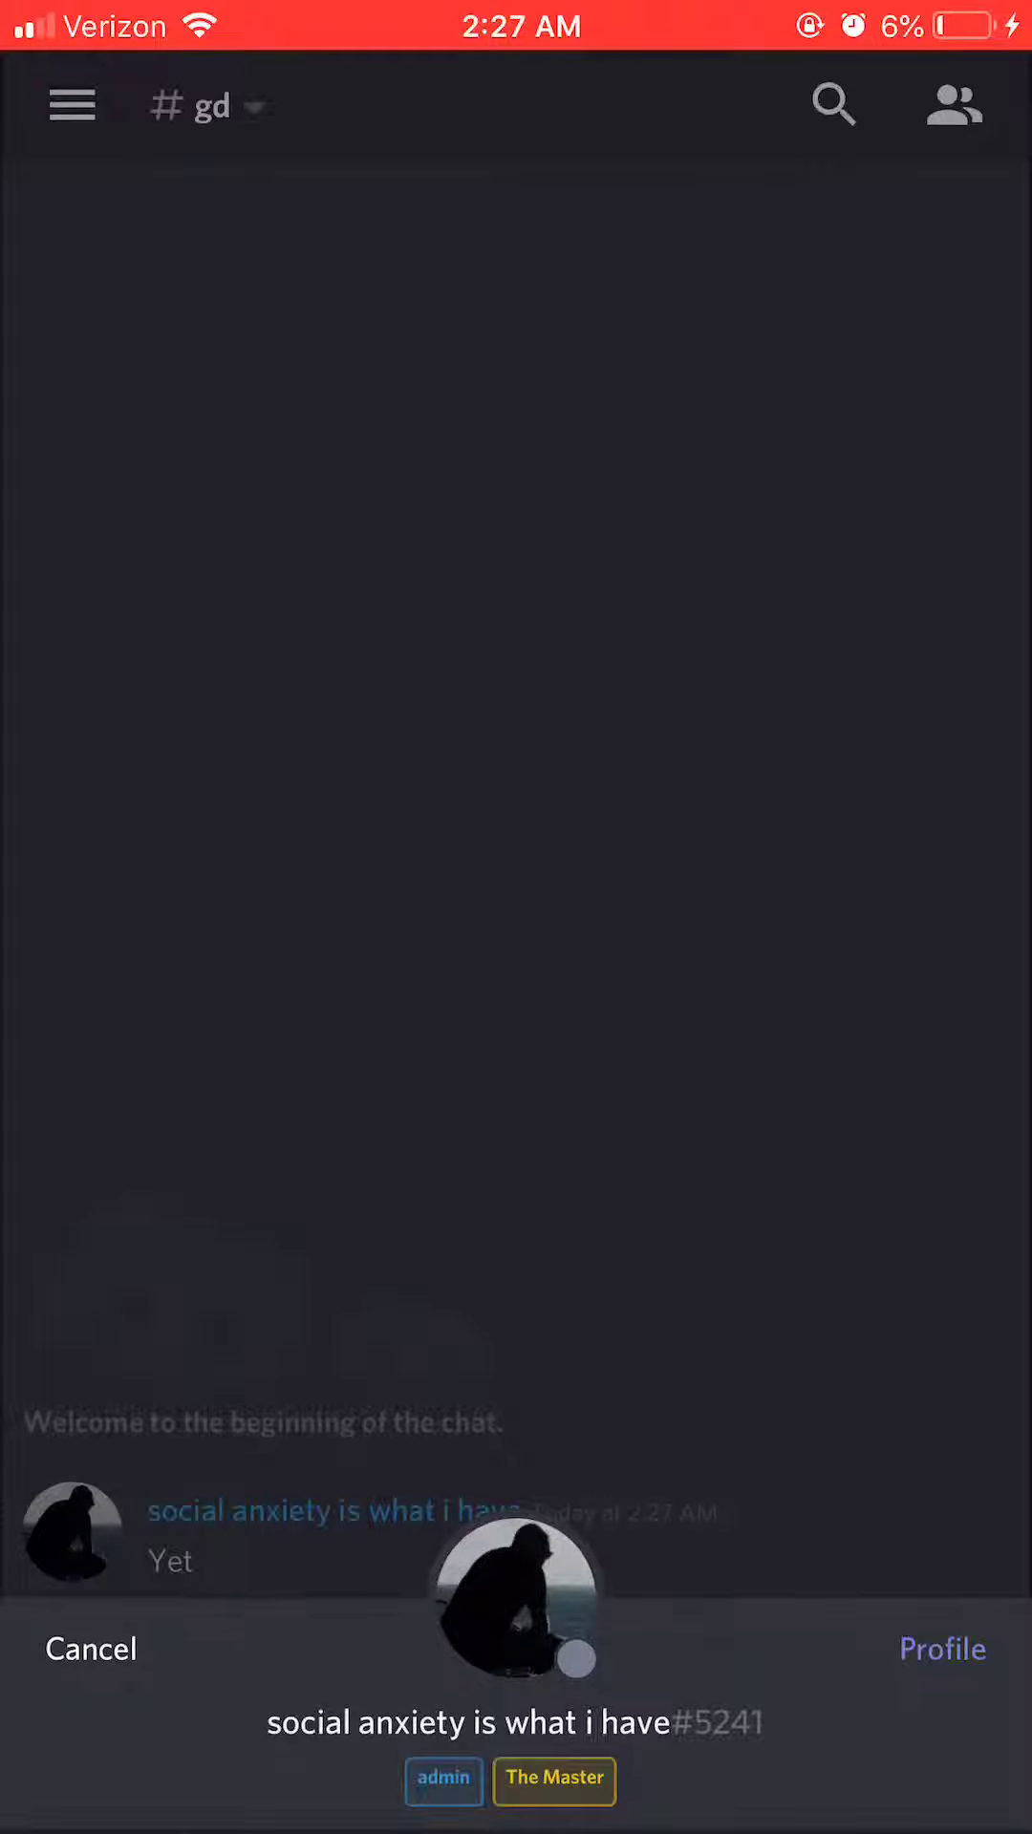
pyautogui.click(942, 1709)
pyautogui.scroll(-1, 516, 1003)
pyautogui.scroll(-1, 517, 1003)
pyautogui.scroll(2, 516, 1003)
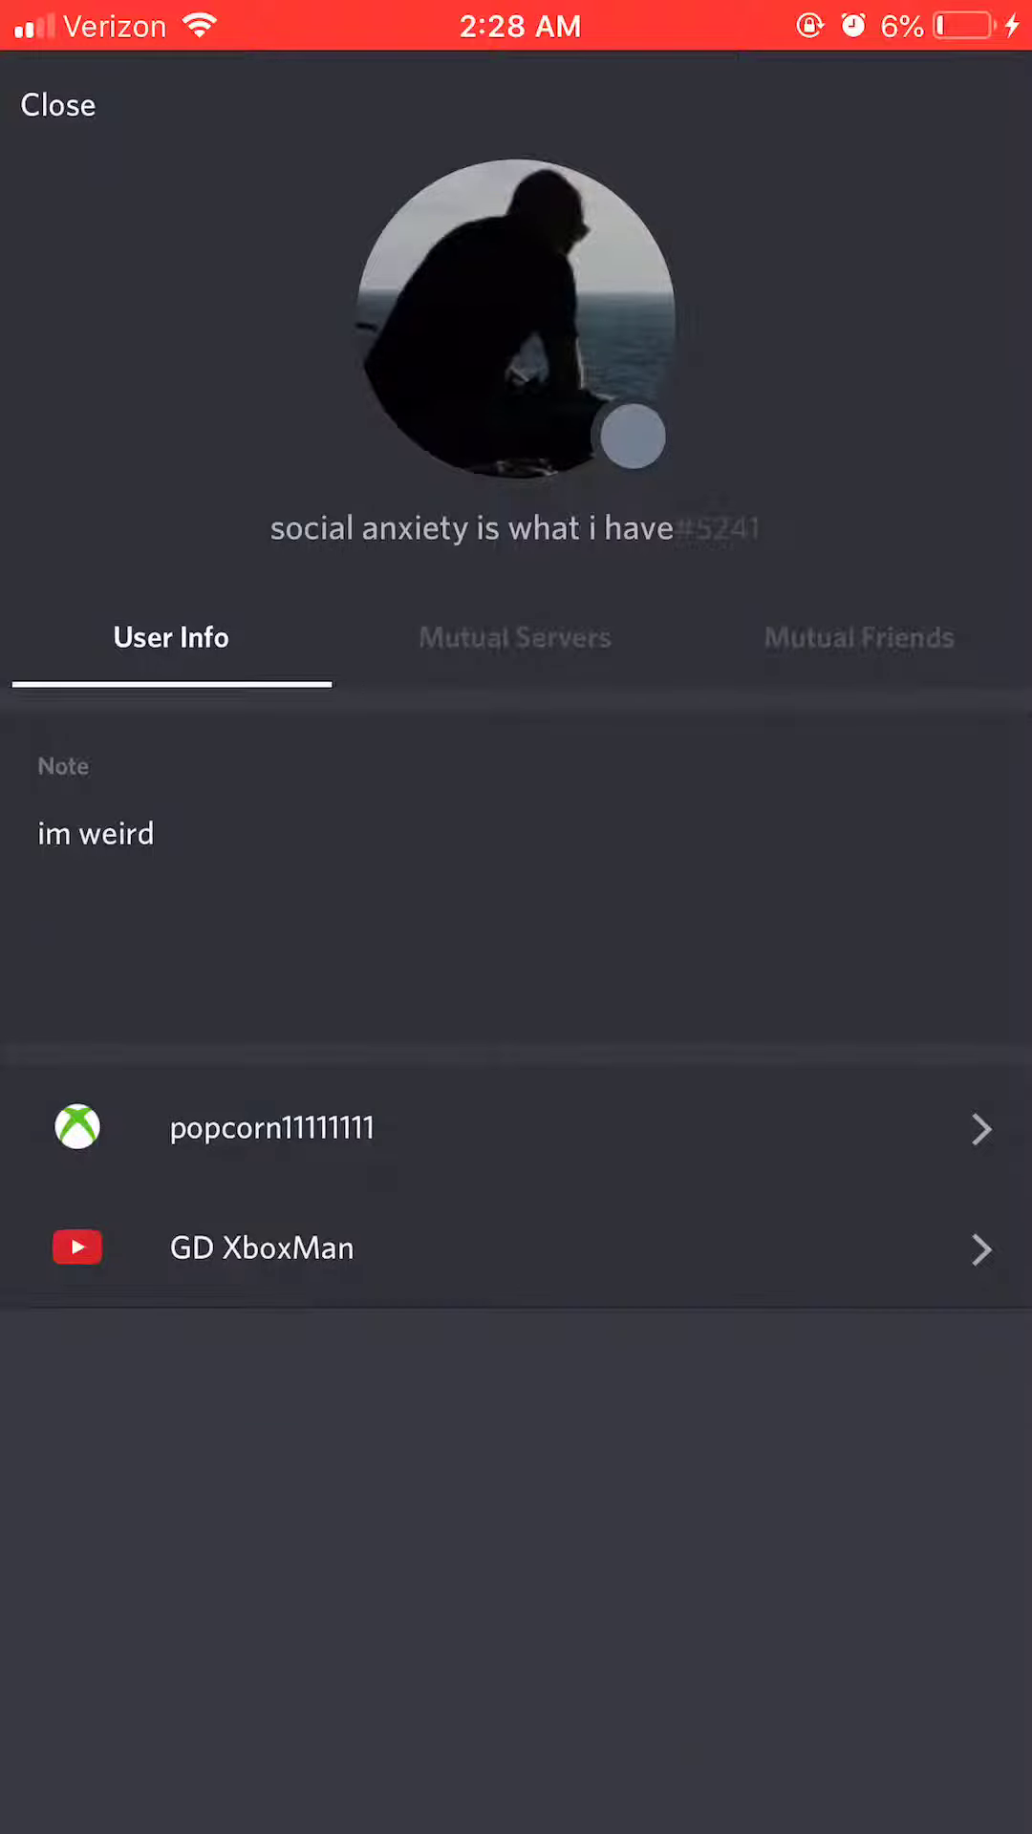
pyautogui.click(57, 104)
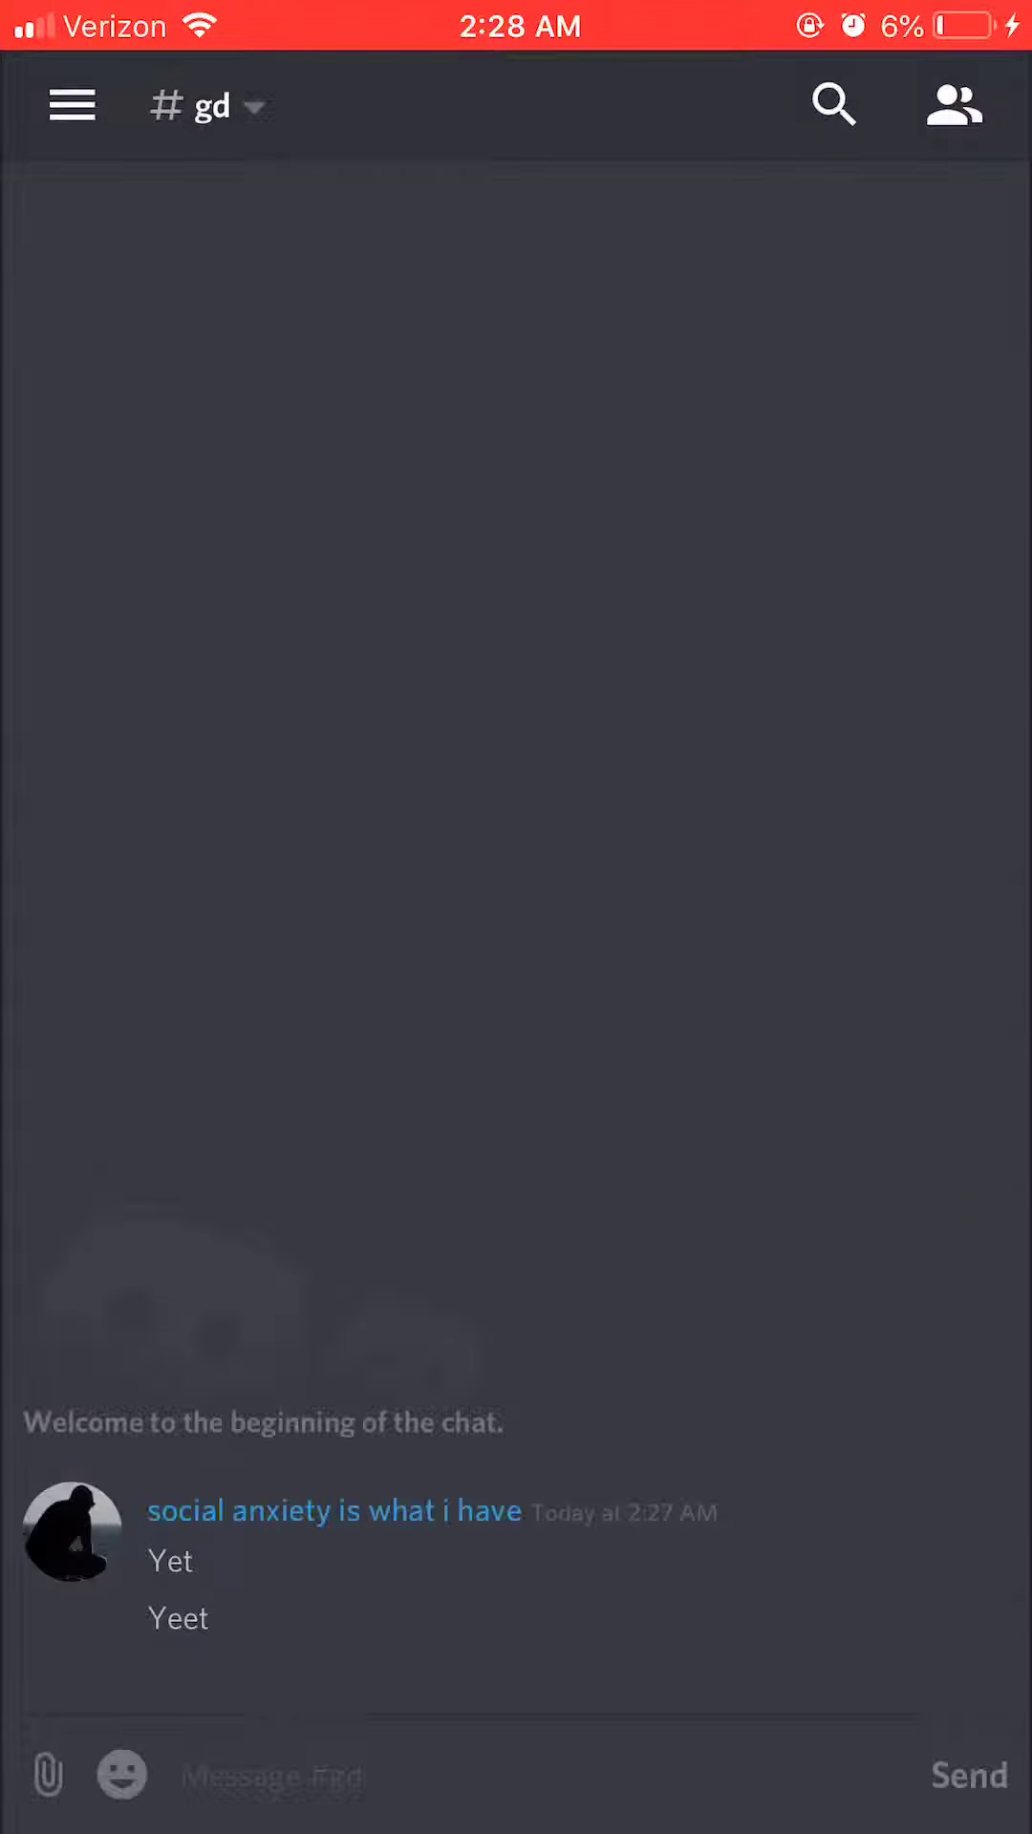